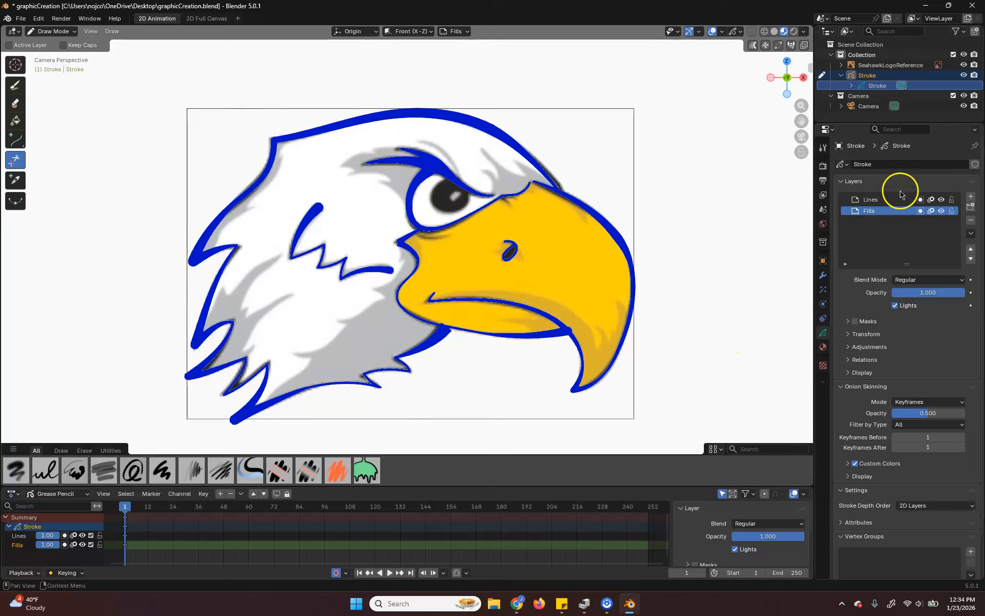
Step: Change the Solid Stroke material's stroke base color to black, #000000FF
left_click(823, 344)
left_click(880, 166)
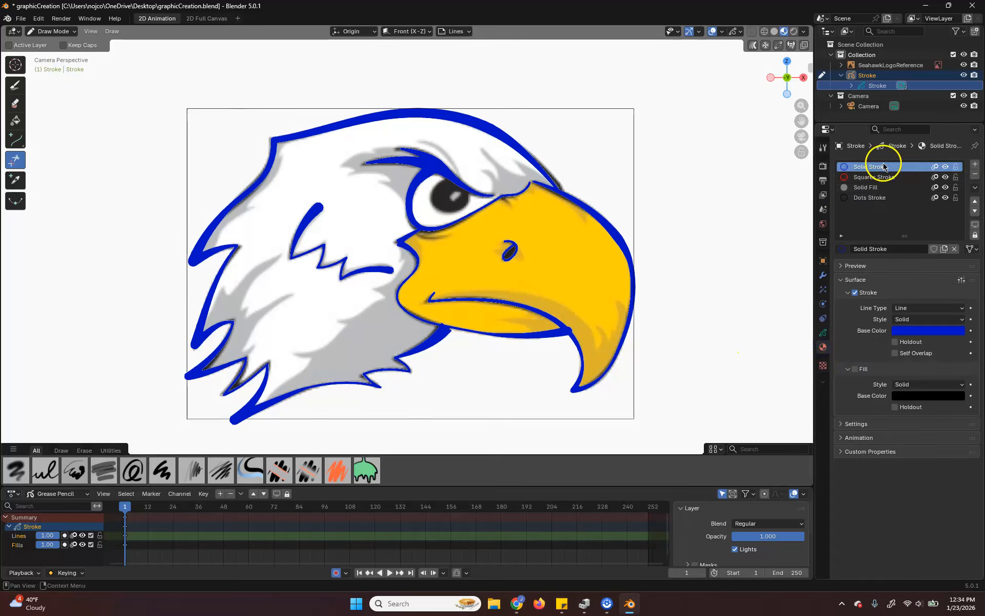
left_click(932, 333)
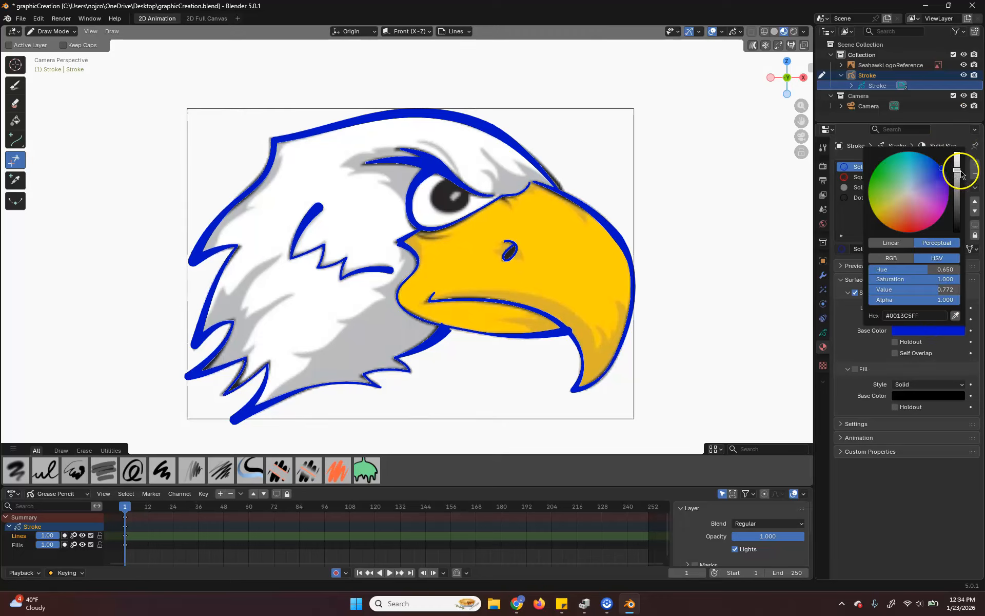
left_click_drag(961, 174, 958, 226)
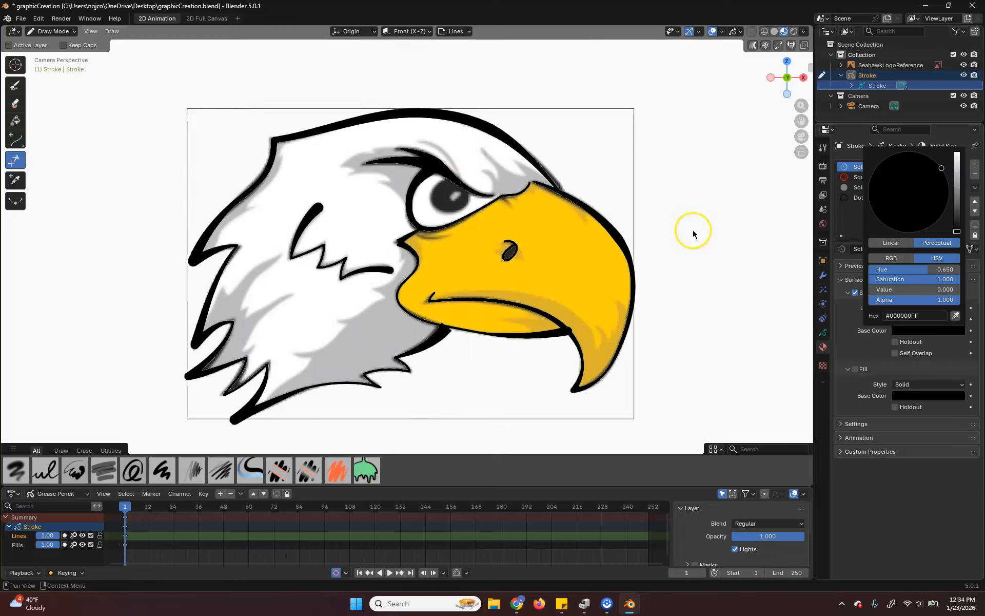
left_click(861, 486)
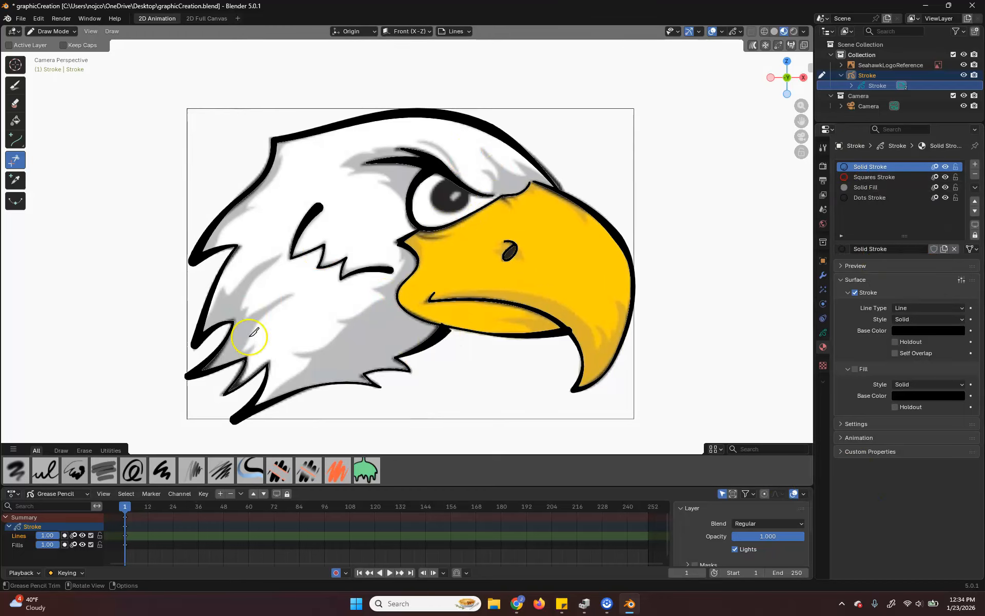
Step: Make the Fills layer active and select the Fill tool with the Fill brush
left_click(825, 336)
left_click(874, 210)
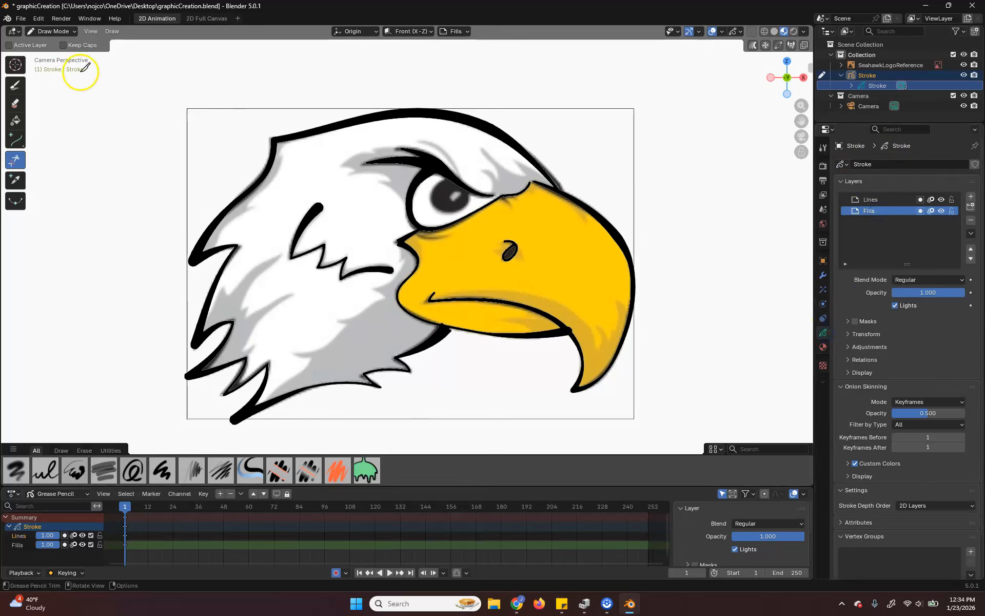
left_click(16, 120)
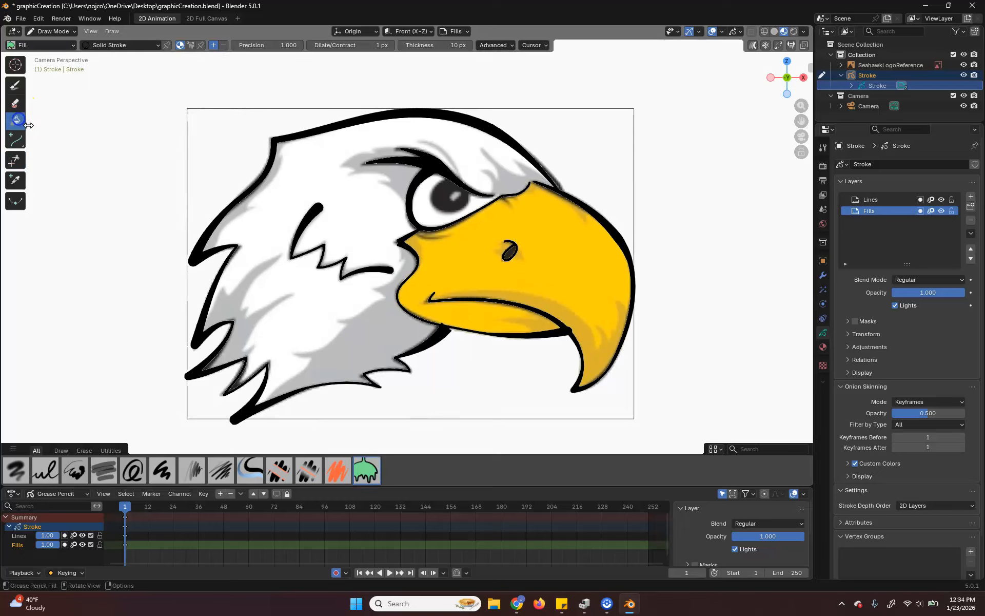
left_click(362, 460)
Step: Try filling the eagle's beak with the Solid Stroke material, undo the first fill, and try again near the outline gap at the beak's top
left_click(558, 260)
key("ctrl+z")
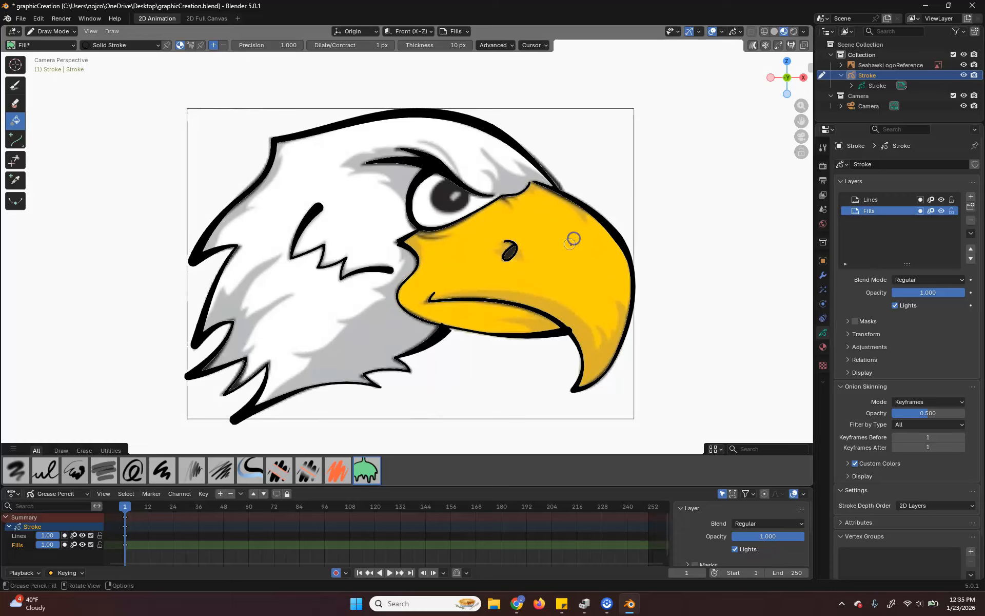
scroll(573, 238, "up", 7)
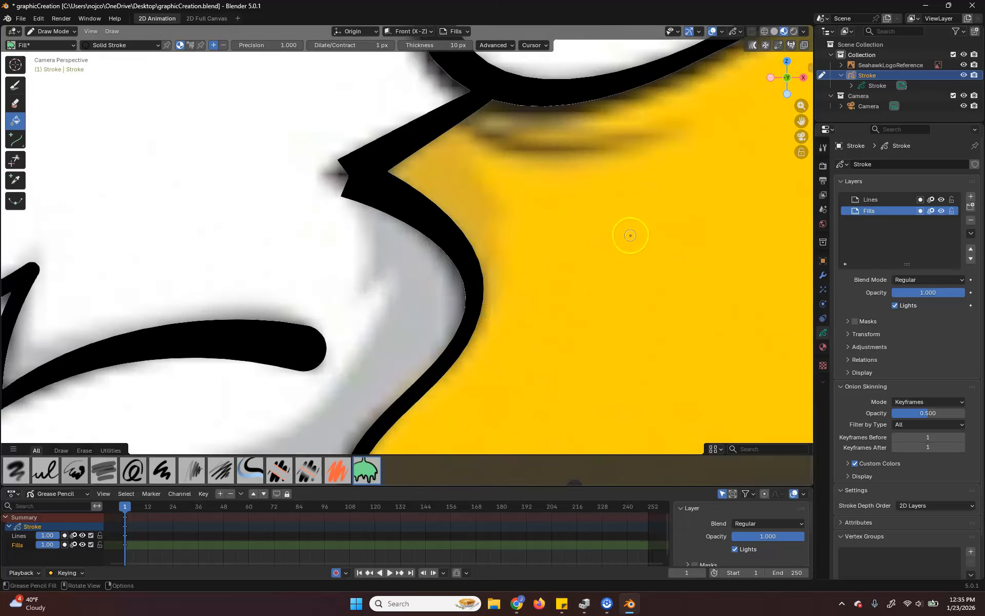
middle_click_drag(630, 236, 213, 435, "shift")
middle_click_drag(534, 211, 213, 422, "shift")
middle_click_drag(332, 362, 234, 344, "shift")
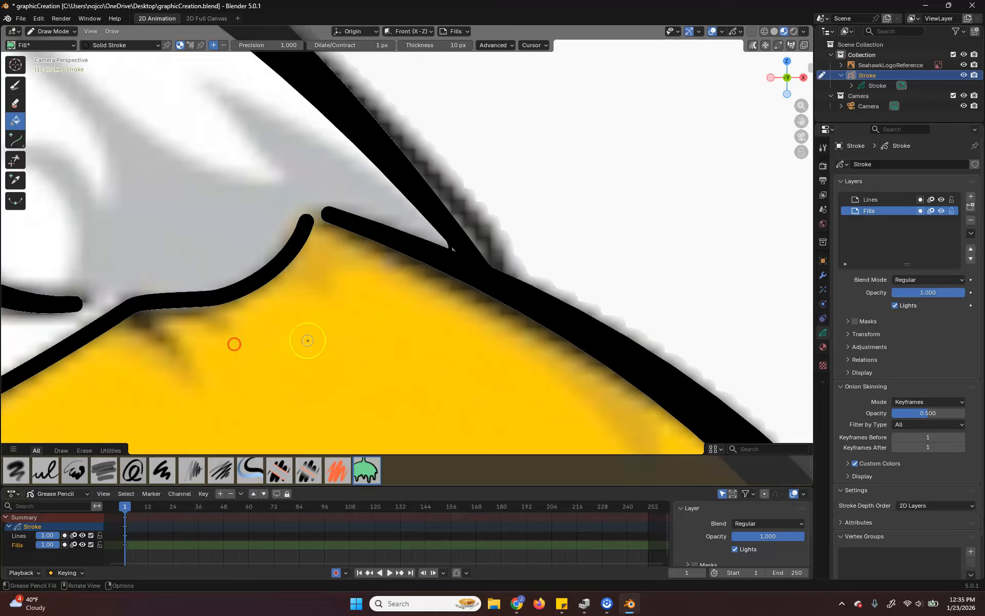
scroll(383, 318, "up", 3)
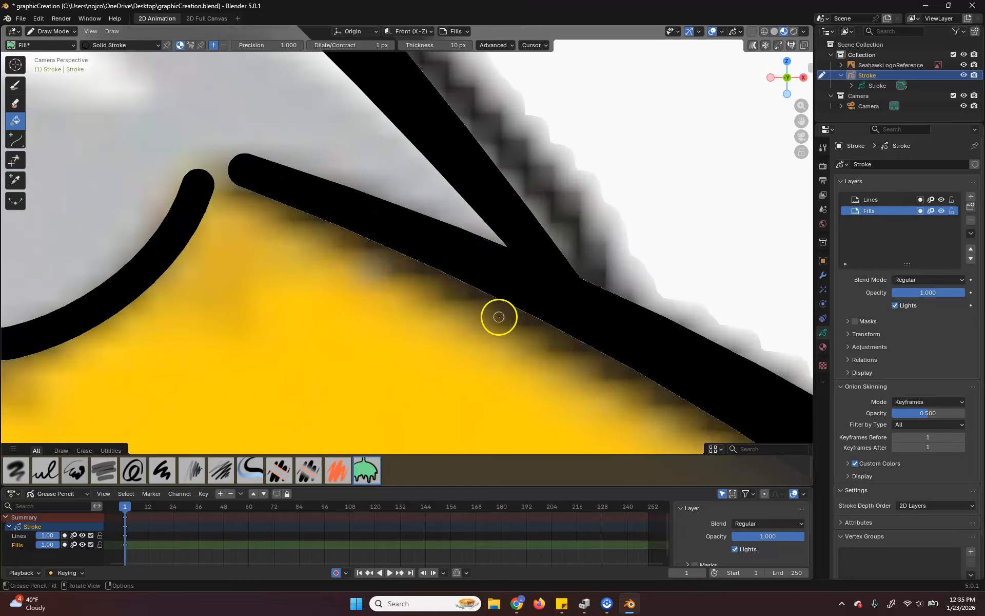
left_click(426, 197)
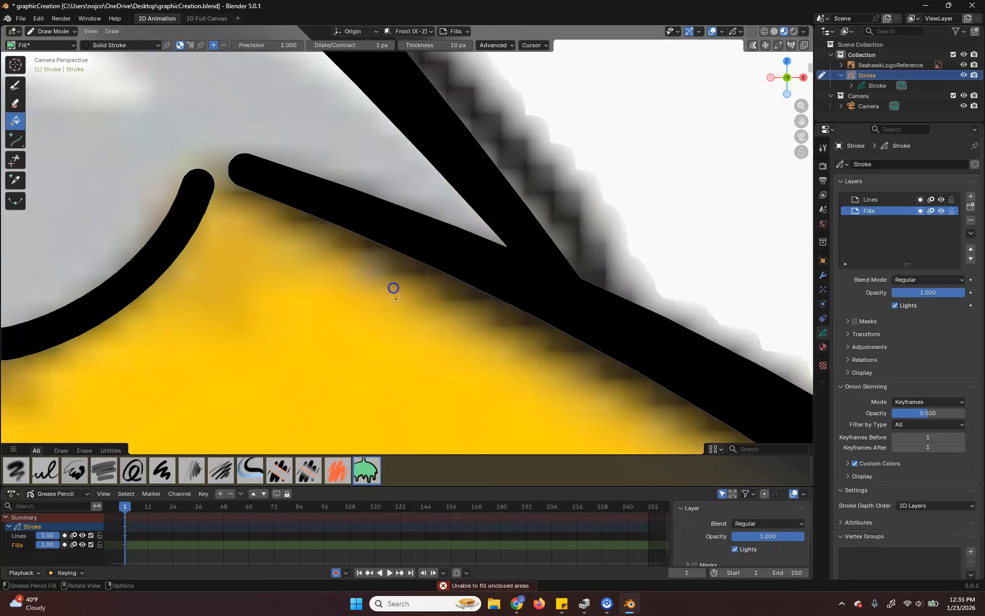
left_click(423, 379)
Step: Try the fill again inside the upper beak just below the outline gap, and undo the last fill
scroll(454, 331, "down", 10)
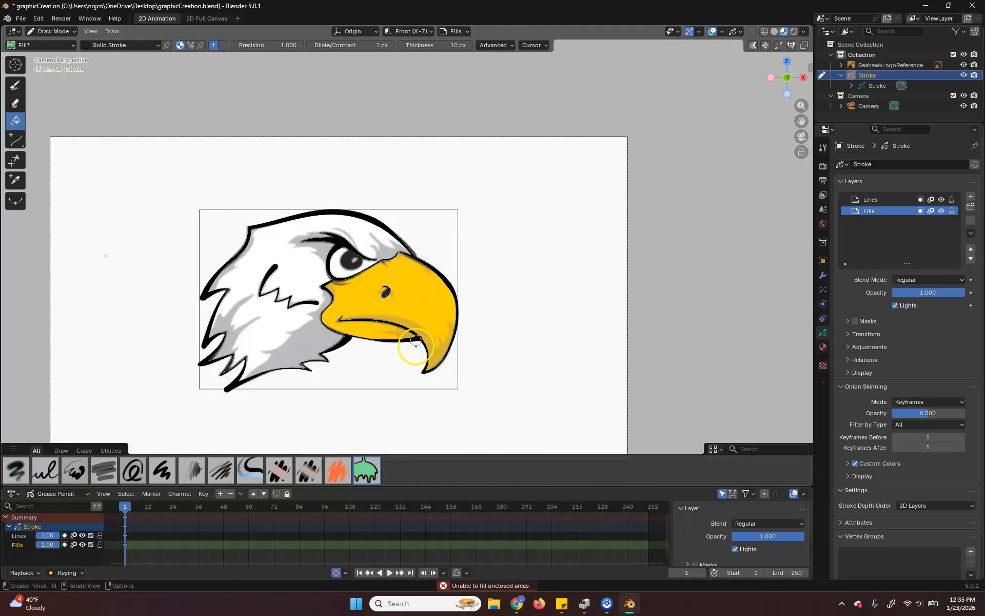
scroll(419, 300, "up", 10)
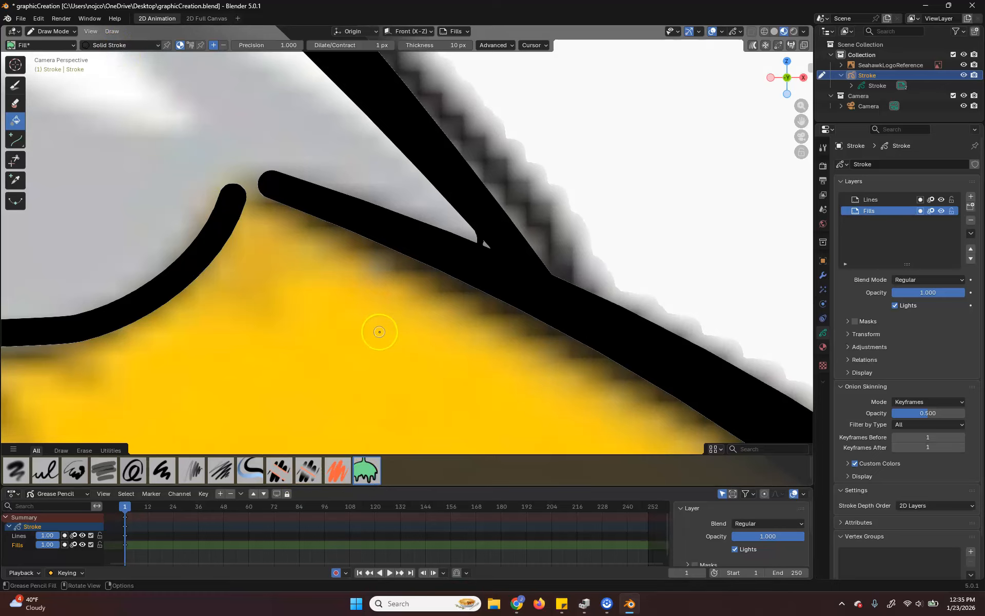
left_click(379, 331)
scroll(438, 363, "down", 2)
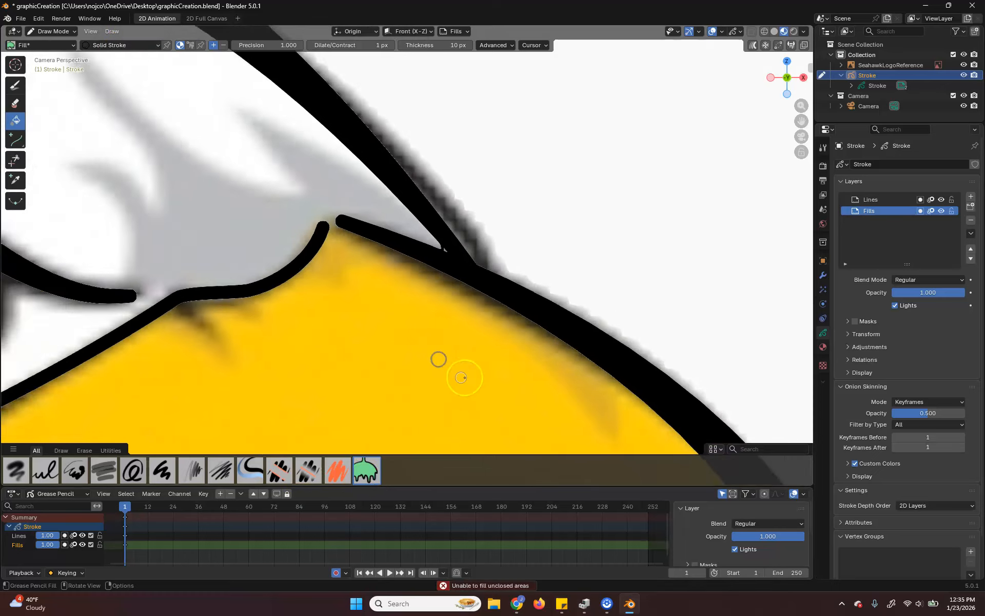
left_click(415, 362)
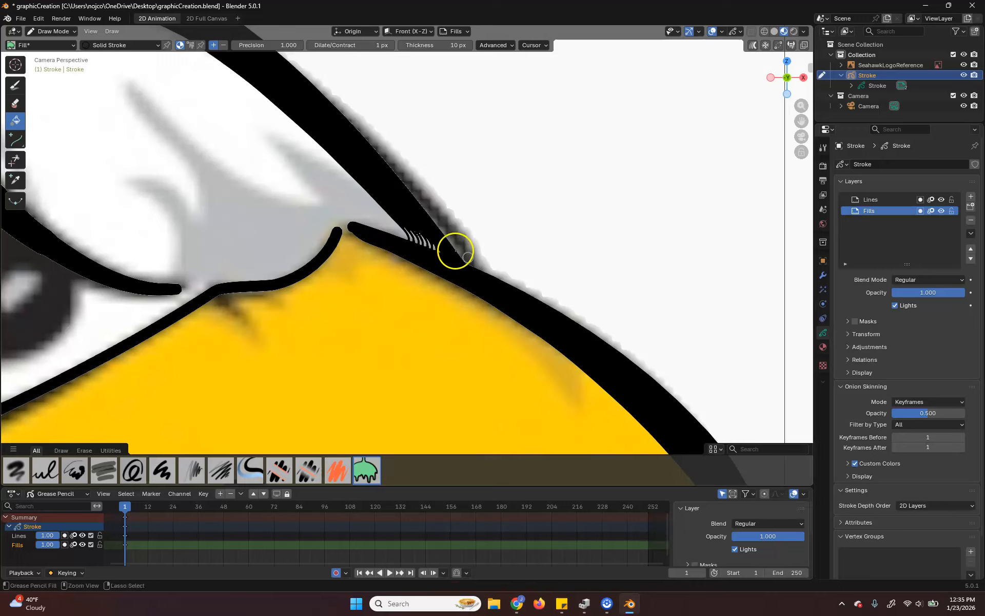
key("ctrl+z")
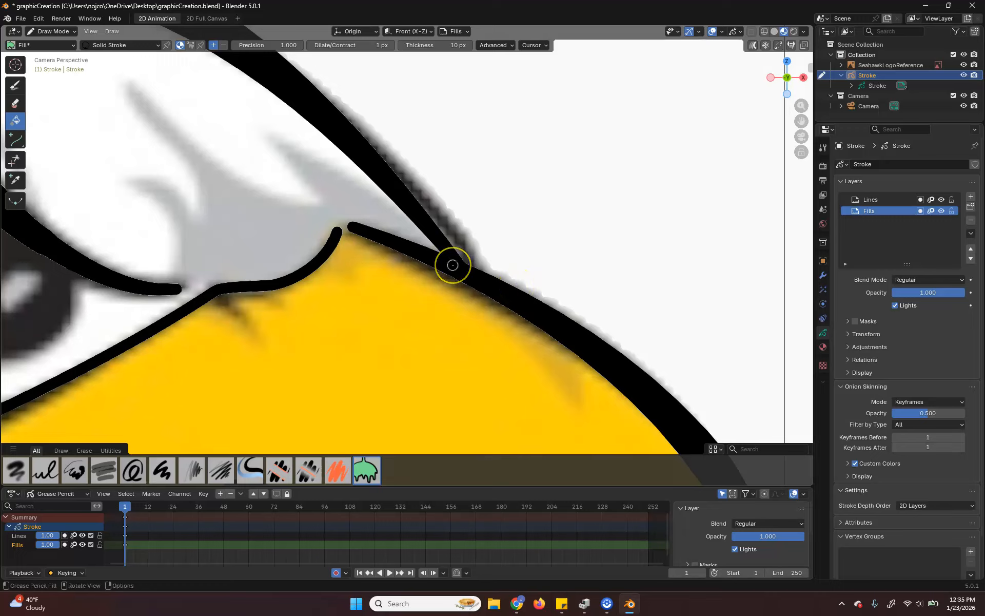
Step: Hide the Lines layer and examine the stray strokes on the Fills layer around the beak and crown
left_click(945, 211)
left_click(470, 311)
left_click(941, 199)
left_click(432, 233)
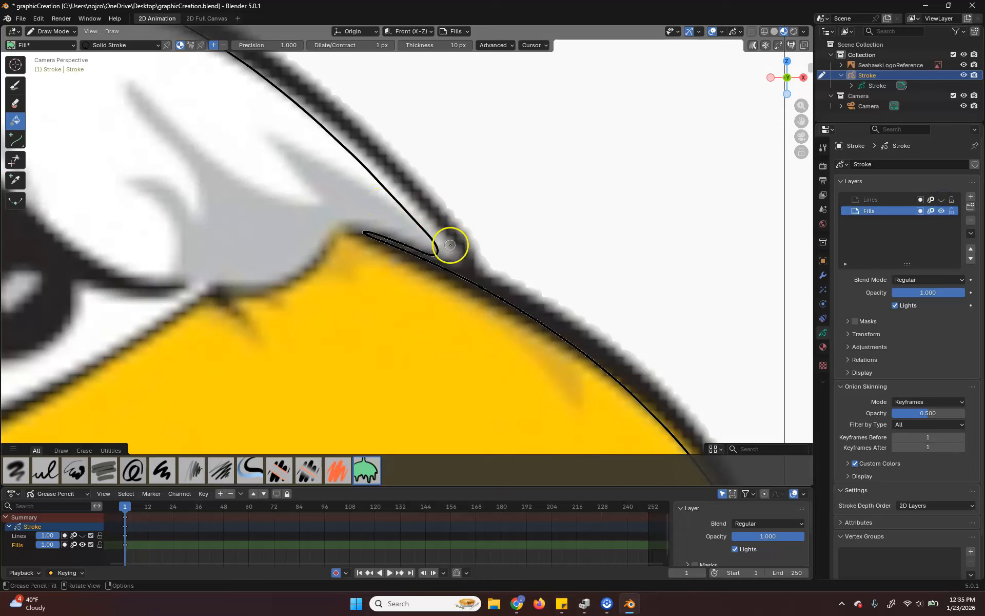
scroll(539, 352, "down", 5)
scroll(490, 334, "up", 5)
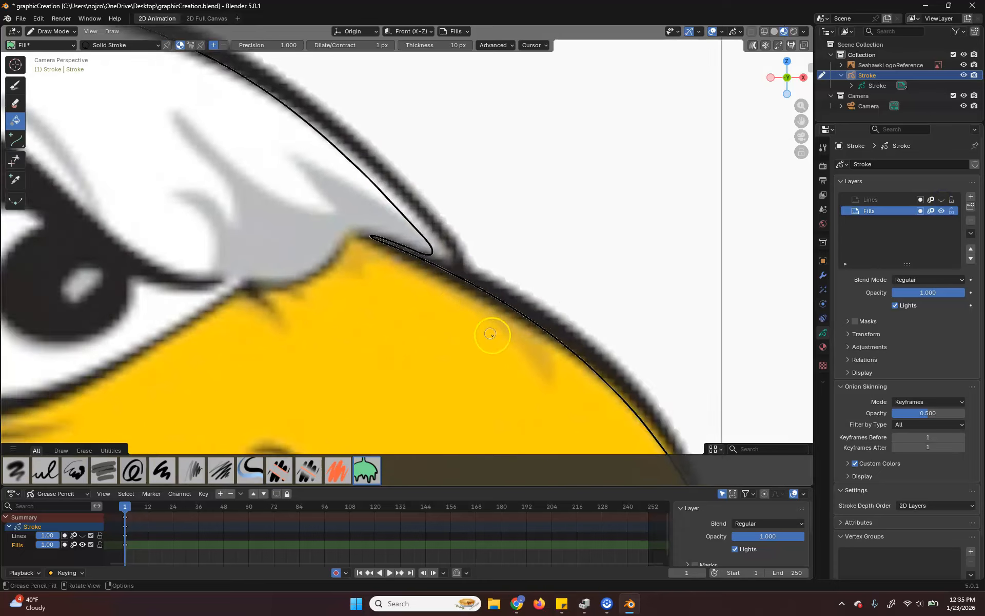
scroll(490, 334, "up", 1)
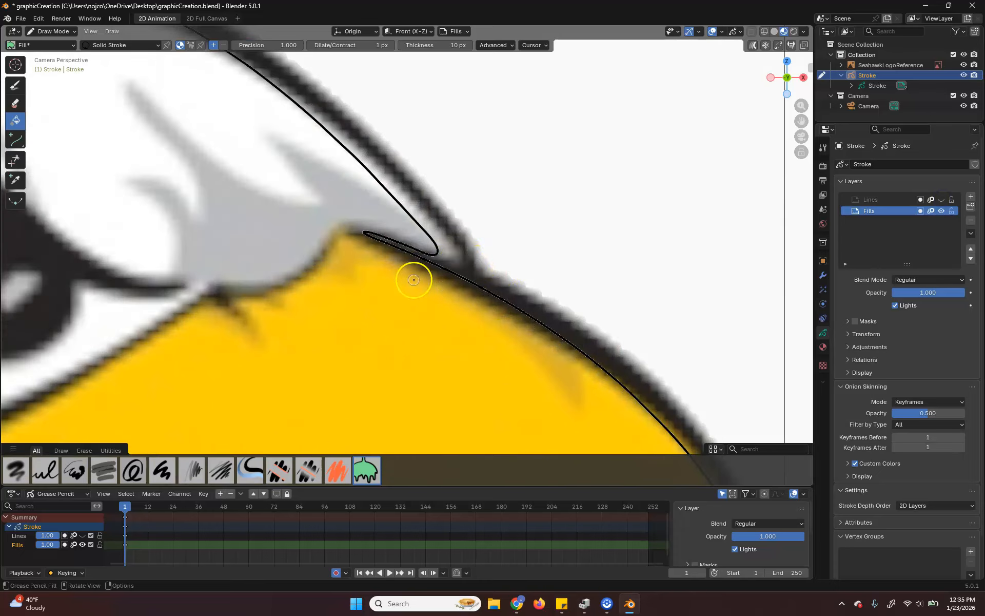
scroll(414, 279, "down", 5)
Step: Delete the stray strokes from the Fills layer in Edit Mode and show the Lines layer again
left_click(51, 31)
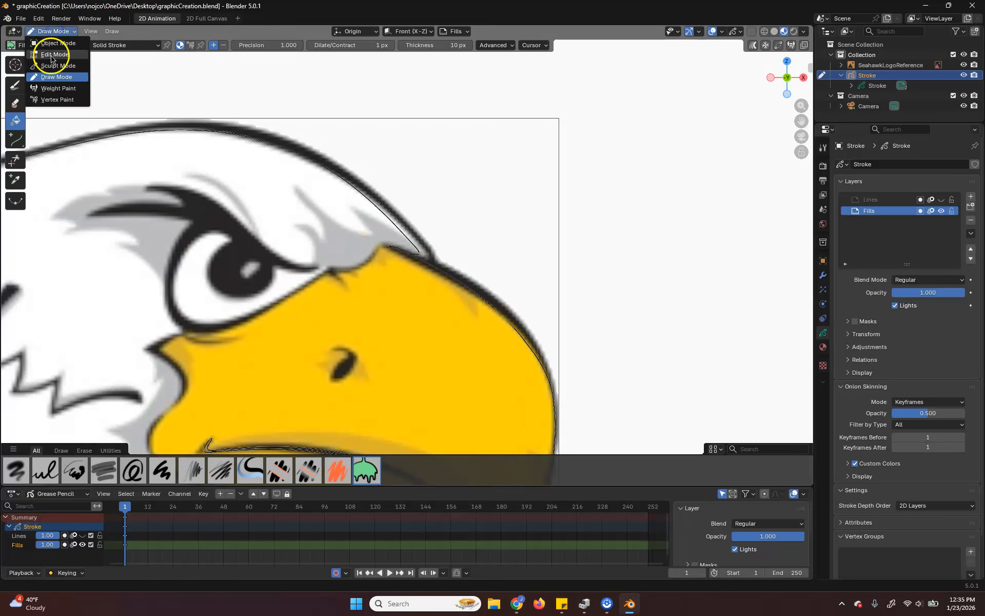
left_click(51, 54)
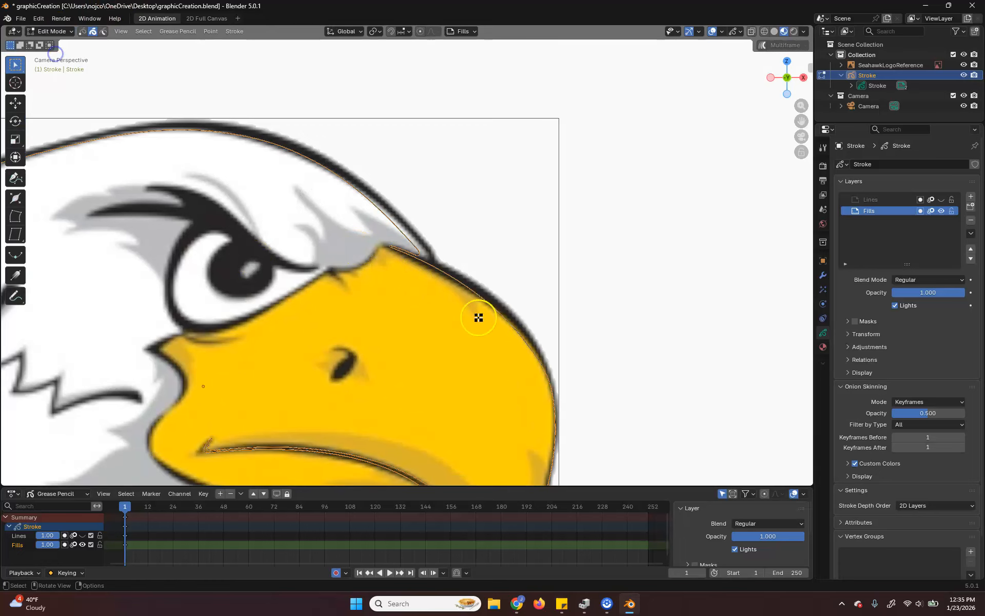
key("x")
left_click(543, 271)
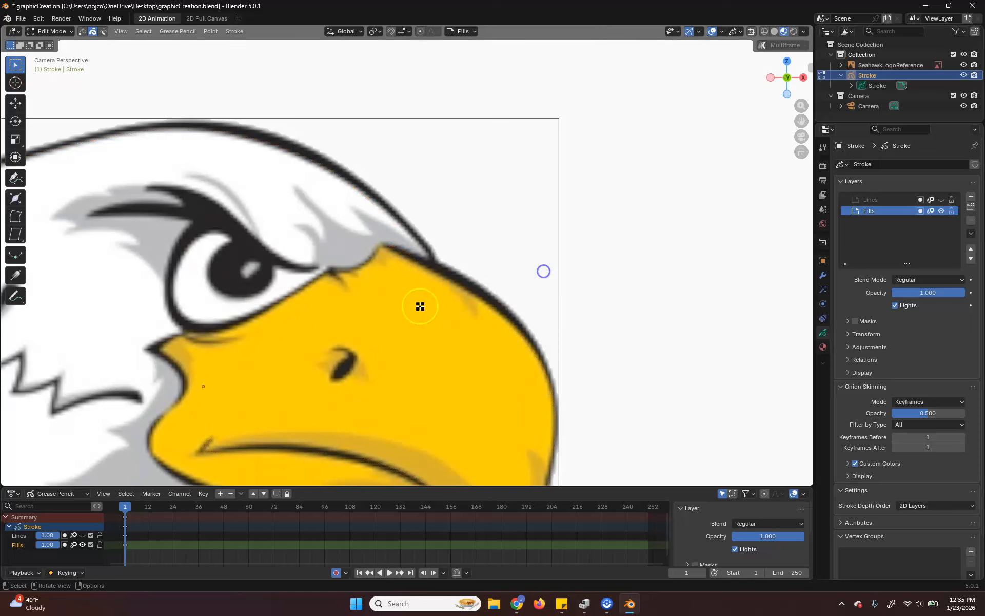
left_click(941, 200)
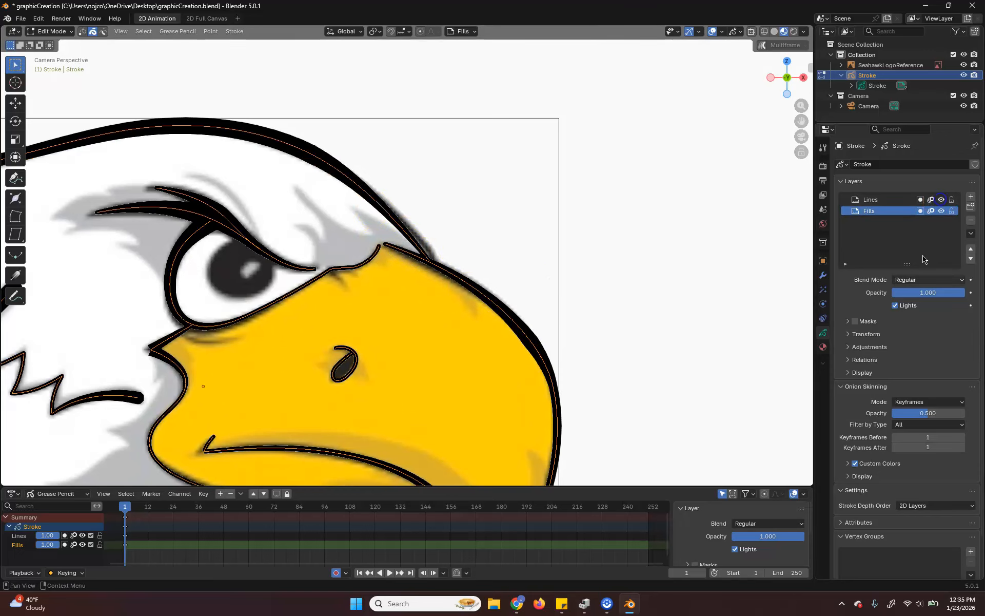
Step: Return to Draw Mode and set the Fill tool's material to Solid Fill
scroll(391, 286, "up", 5)
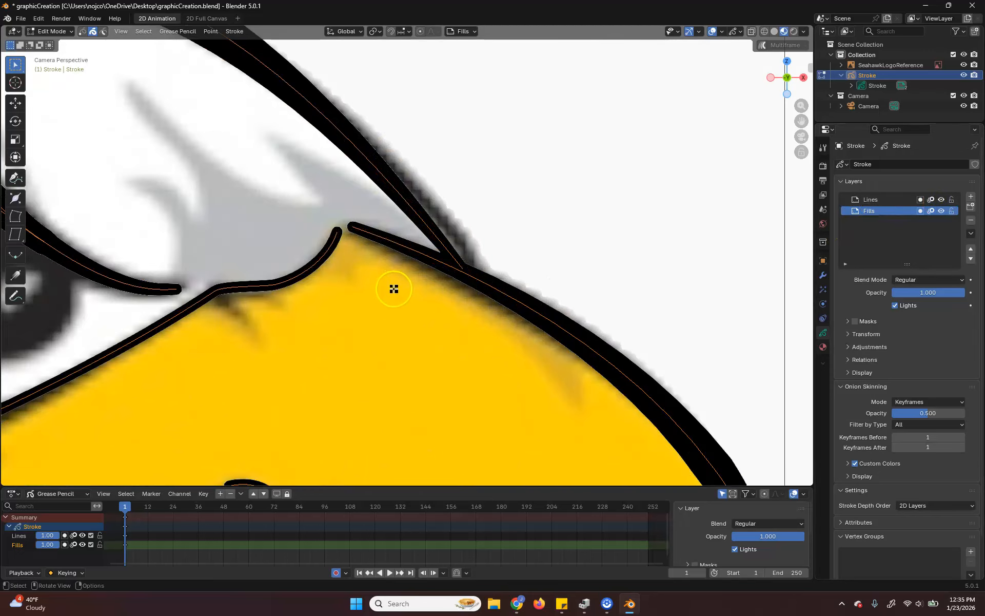
left_click(48, 31)
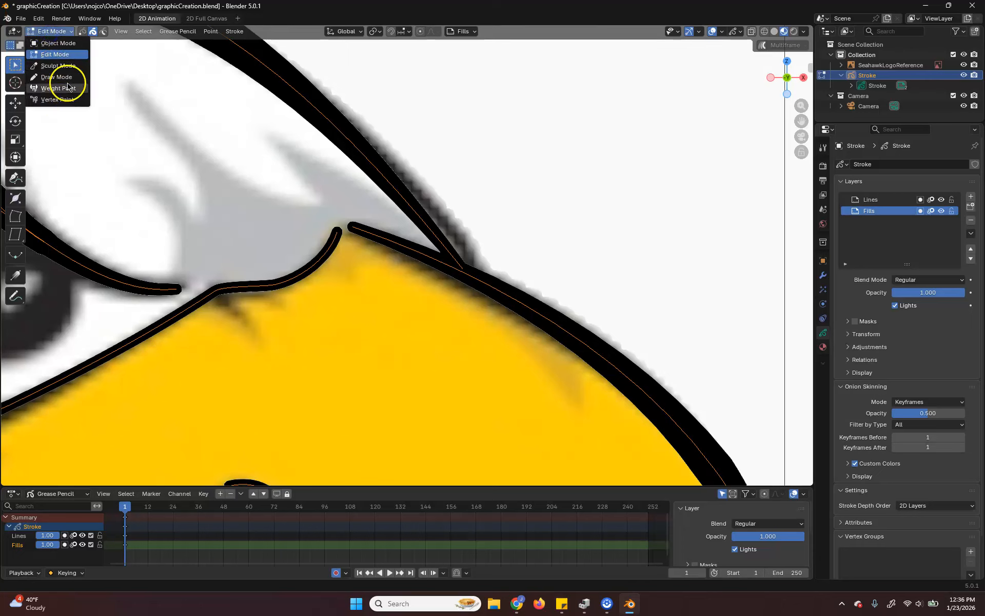
left_click(67, 77)
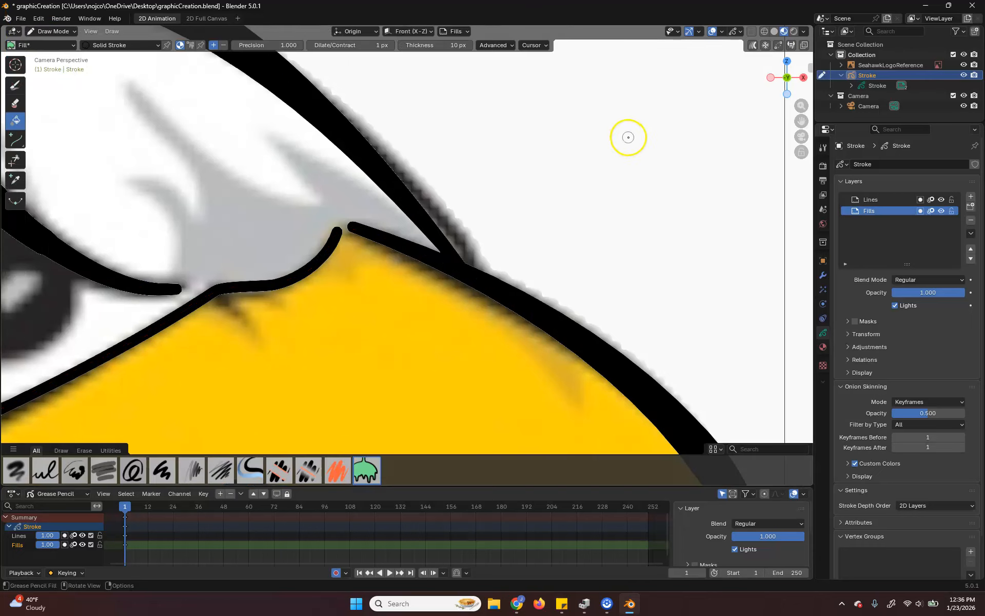
left_click(117, 46)
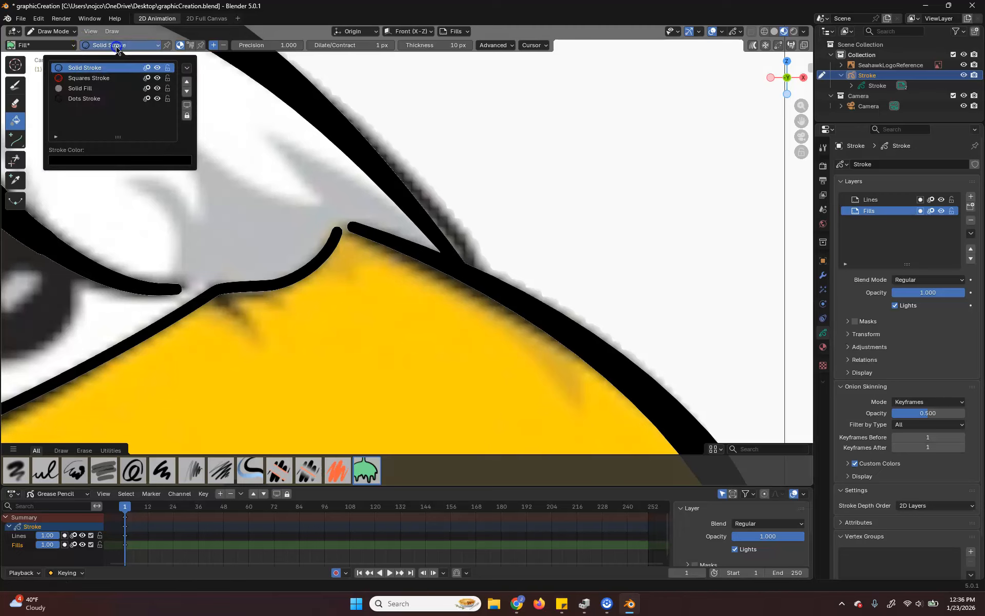
left_click(96, 88)
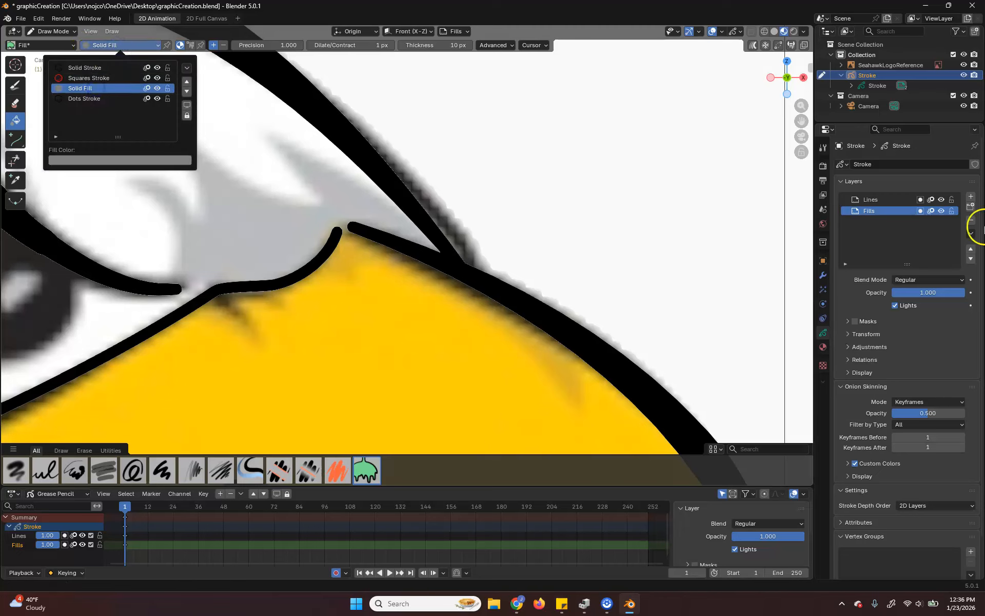
Step: Rename the Solid Stroke material as Lines and the Solid Fill material as WhiteFill
left_click(823, 347)
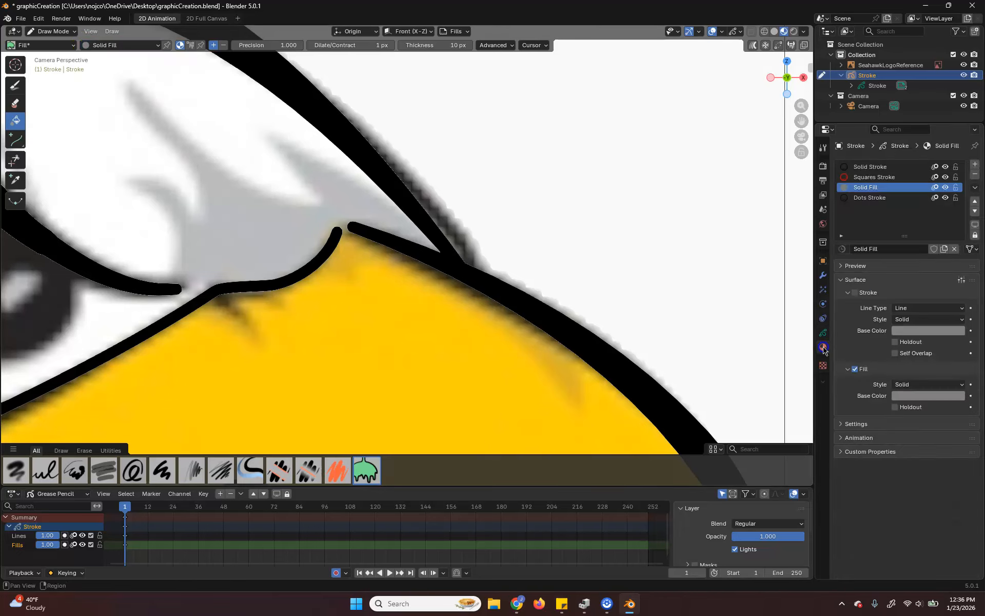
left_click(871, 167)
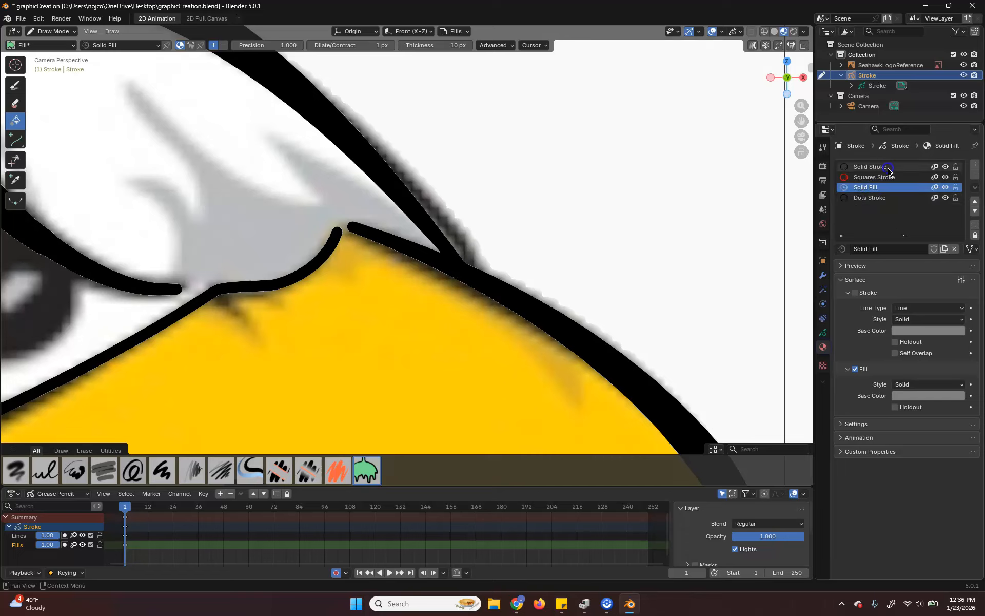
double_click(872, 167)
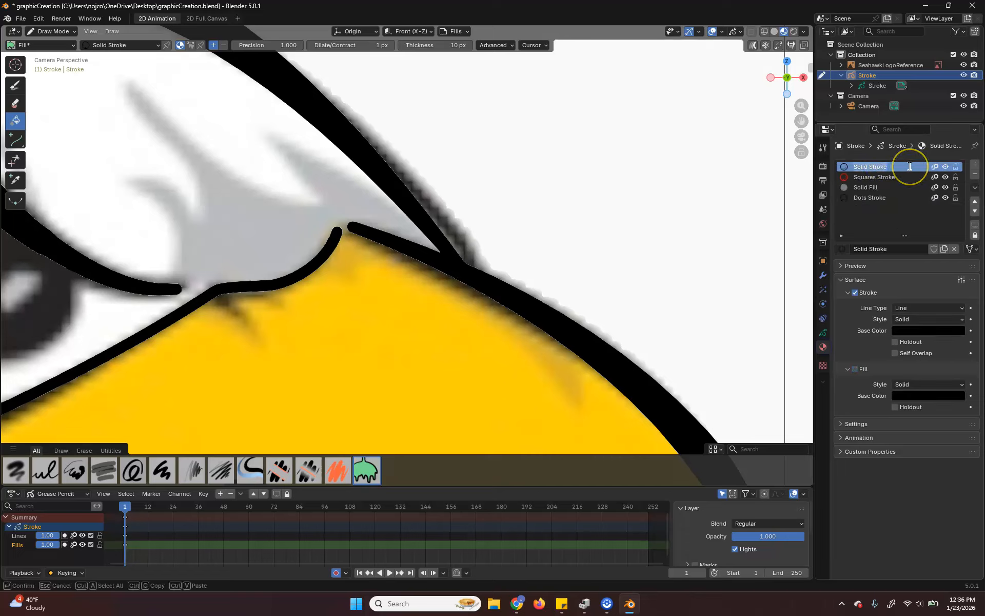
type("Lines")
key("Return")
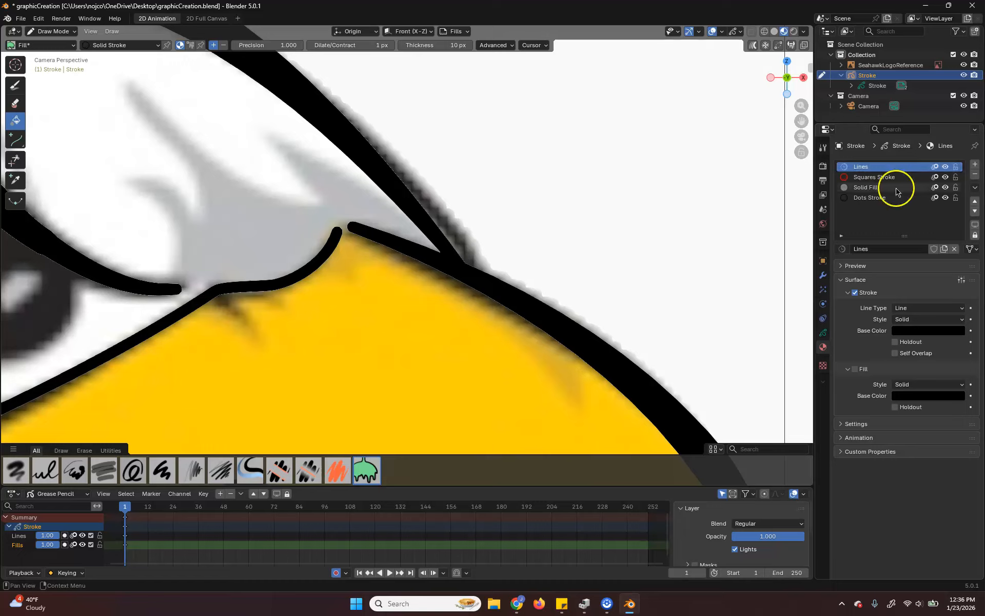
double_click(872, 187)
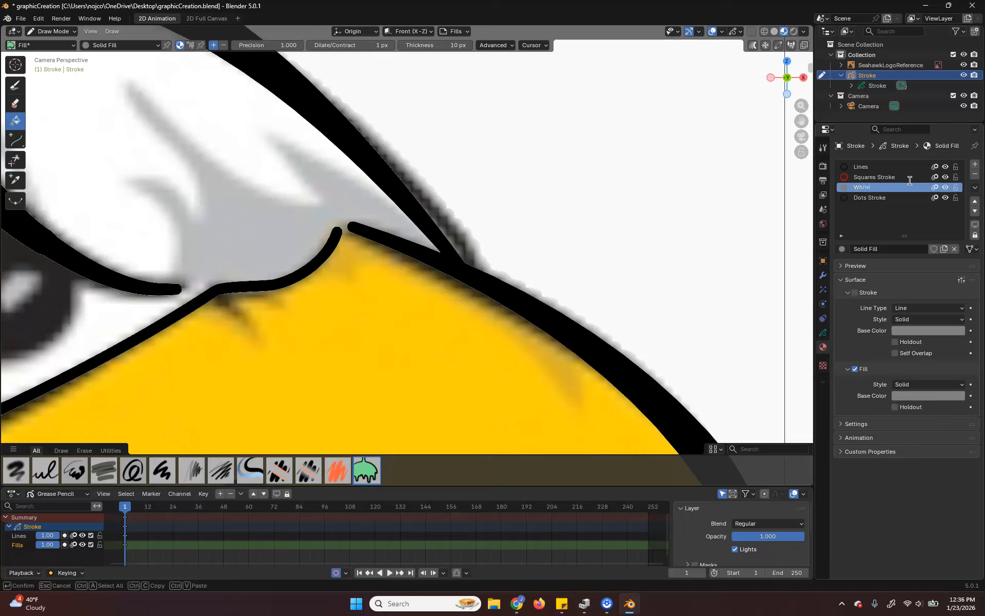
key("Return")
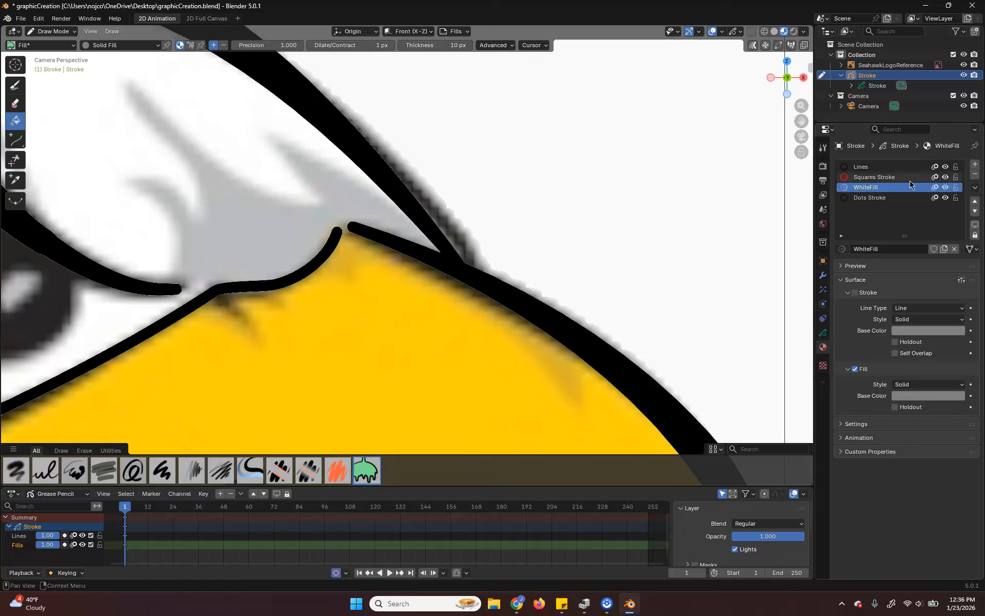
Step: Rename the Lines material as BlackLines
double_click(868, 166)
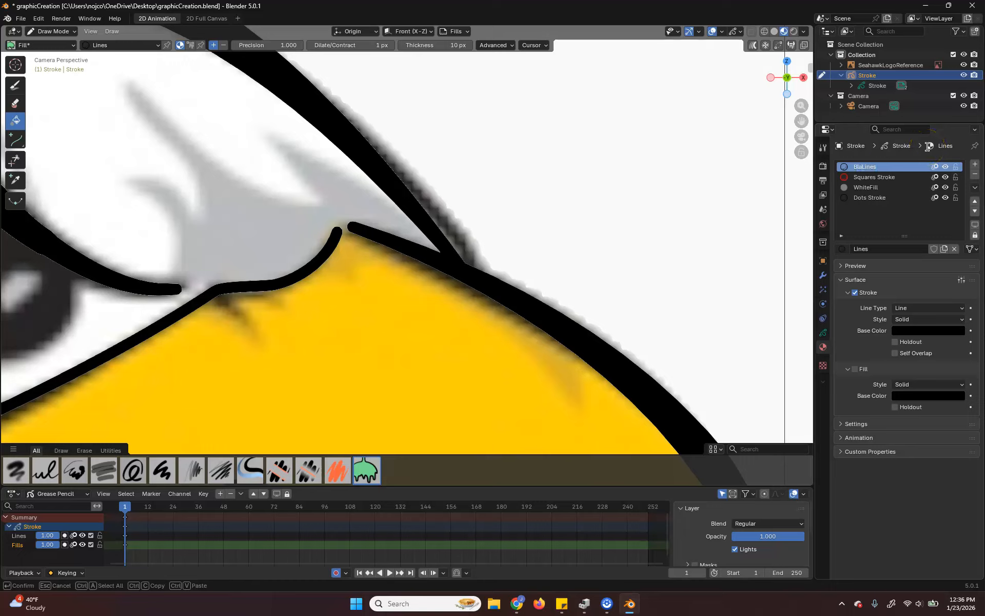
type("BlackLines")
key("Return")
Step: Set the fill base color of the WhiteFill material to a bright red
left_click(868, 188)
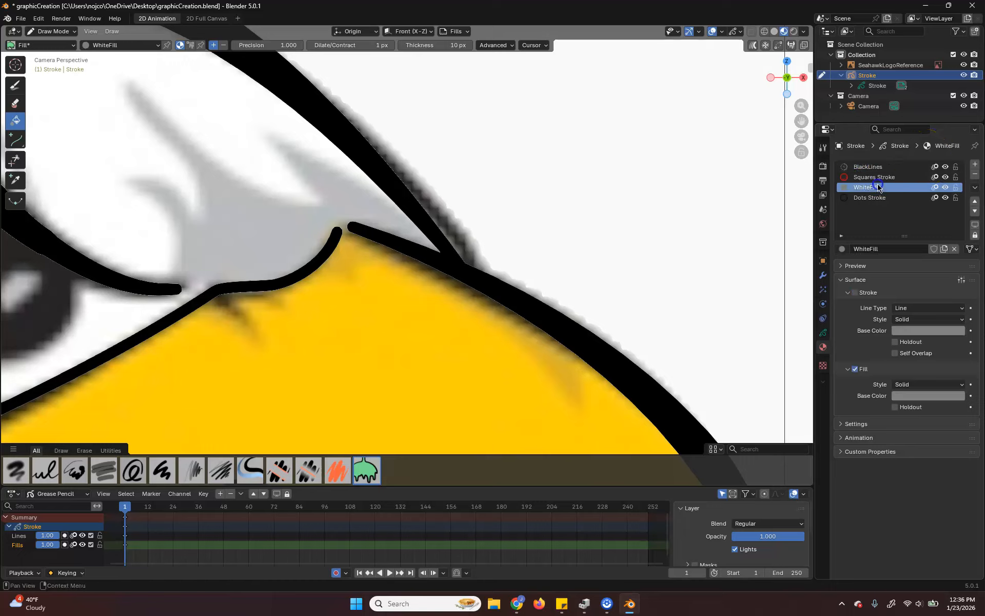
left_click(934, 396)
mouse_move(913, 255)
left_mouse_down()
mouse_move(900, 280)
mouse_move(879, 263)
mouse_move(910, 290)
left_mouse_up()
left_click_drag(957, 257, 955, 238)
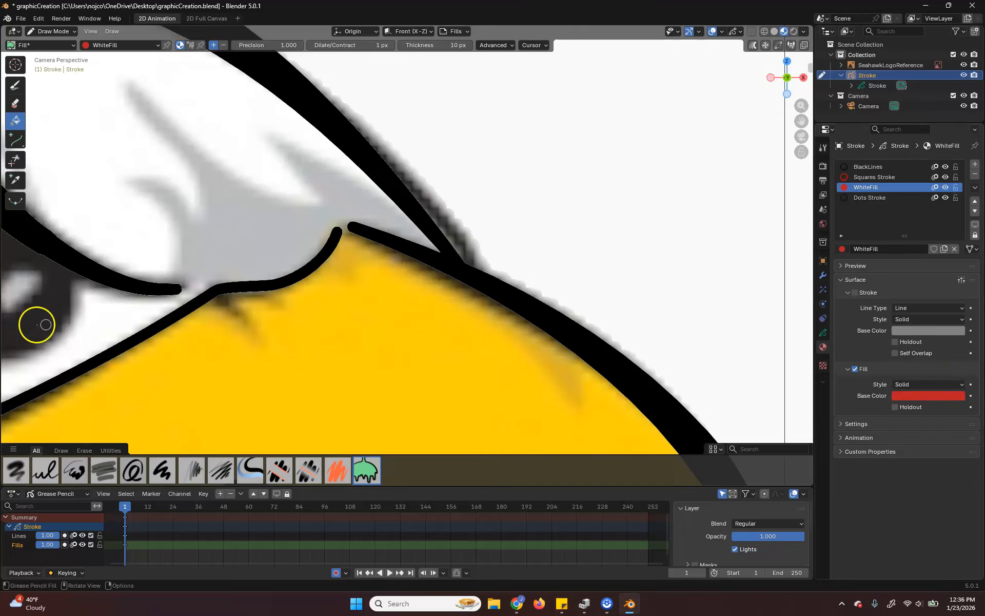
Step: Fill the inside of the whole eagle-head outline with the red WhiteFill material
scroll(278, 359, "down", 10)
scroll(352, 349, "up", 1)
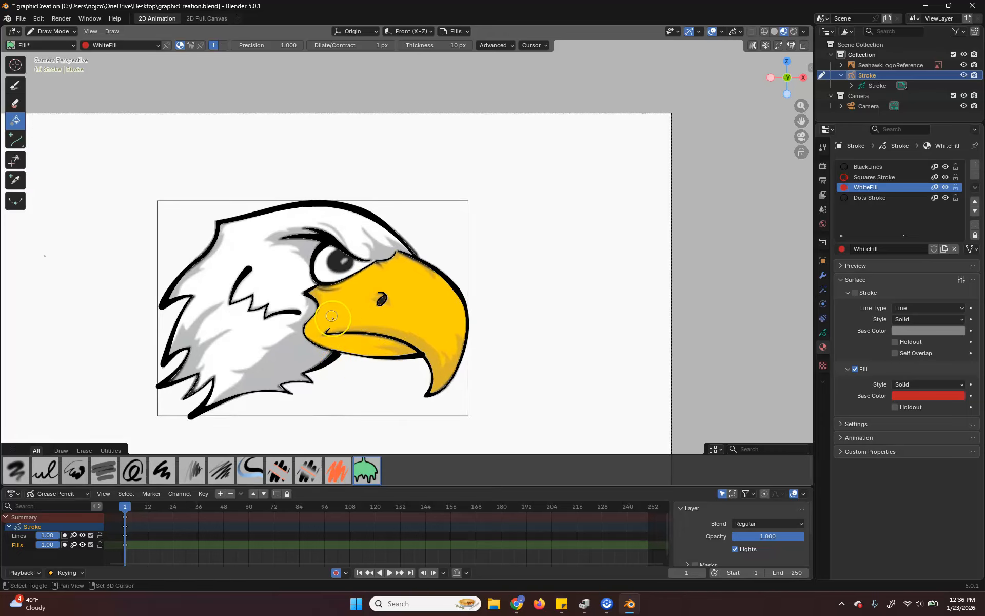
middle_click_drag(329, 303, 454, 266, "shift")
left_click(408, 243)
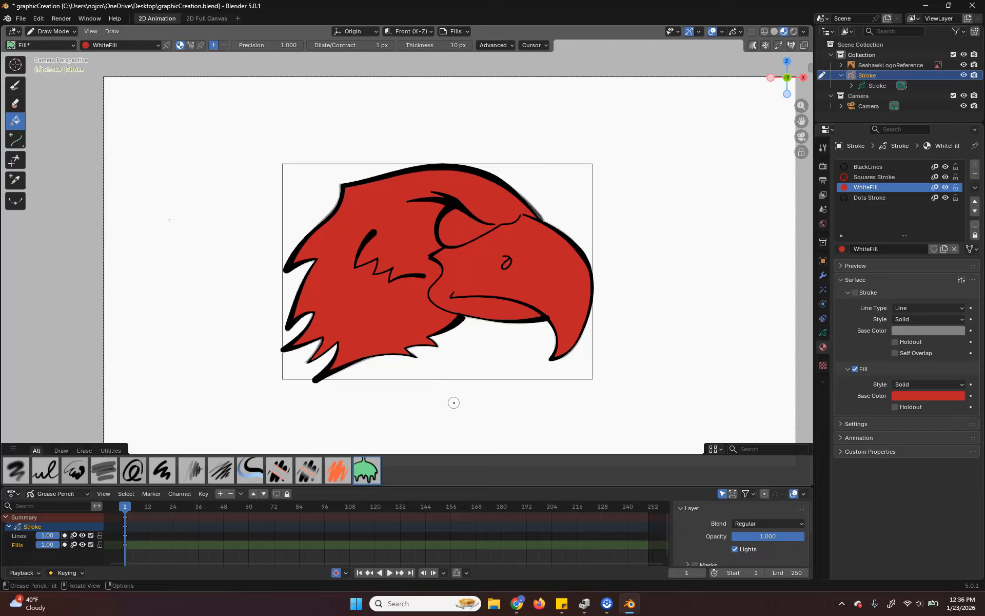
Step: Try to fill the small uncovered sliver where the crown outline meets the top line of the beak
scroll(487, 310, "up", 6)
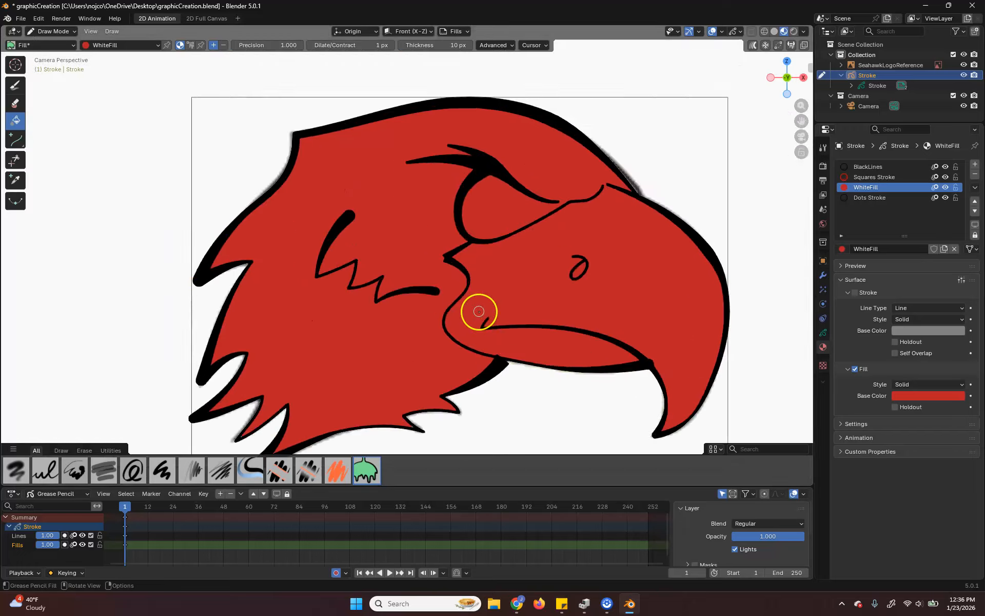
middle_click_drag(654, 235, 262, 362, "shift")
scroll(325, 332, "up", 4)
middle_click_drag(326, 332, 420, 306, "shift")
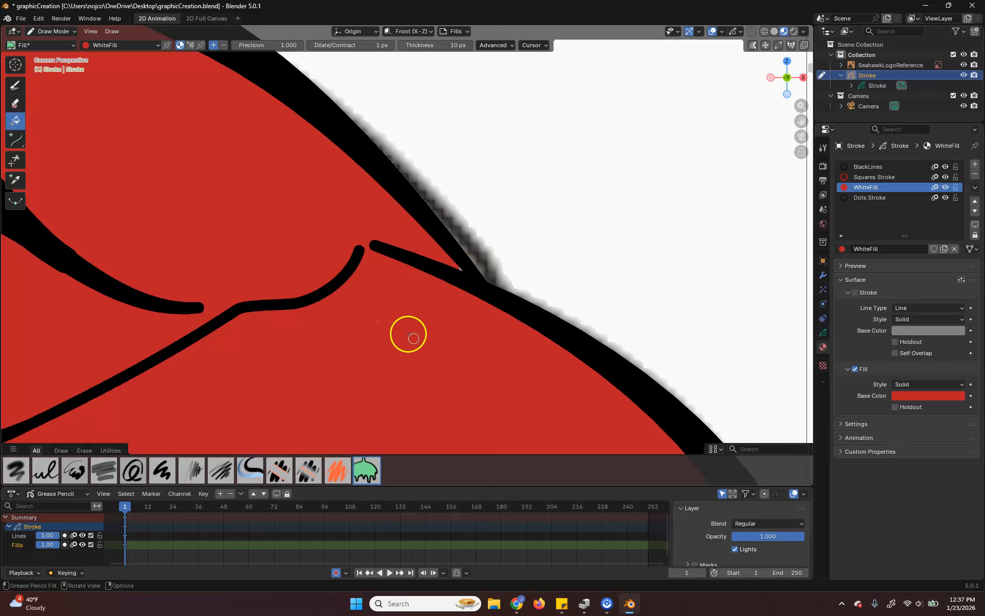
scroll(473, 363, "down", 2)
scroll(484, 342, "down", 2)
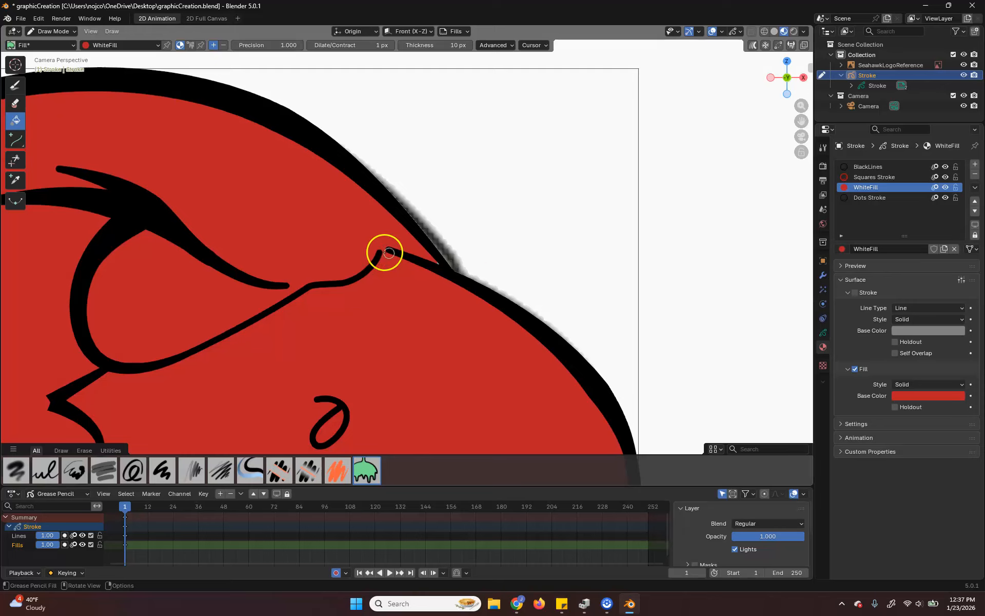
scroll(516, 281, "up", 3)
scroll(556, 290, "up", 3)
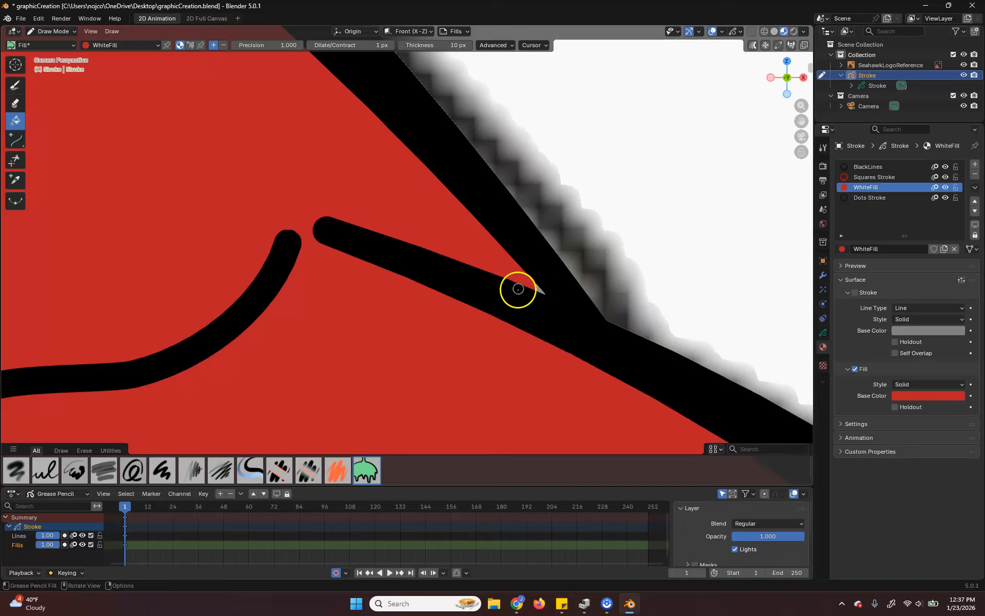
left_click(541, 289)
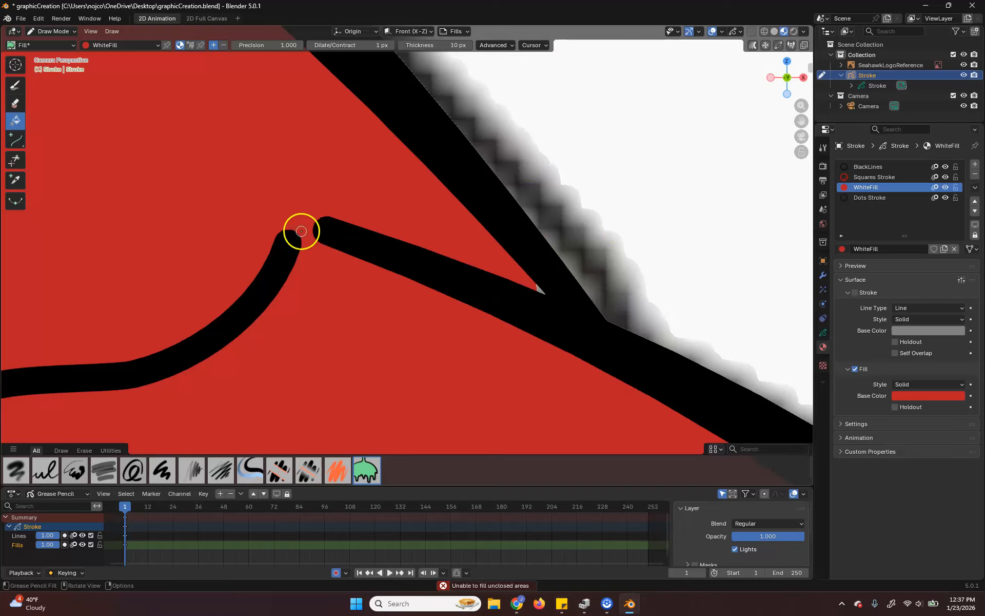
Step: In Edit Mode, isolate the Lines layer by making it active and hiding Fills, and switch to point selection
left_click(54, 31)
left_click(58, 54)
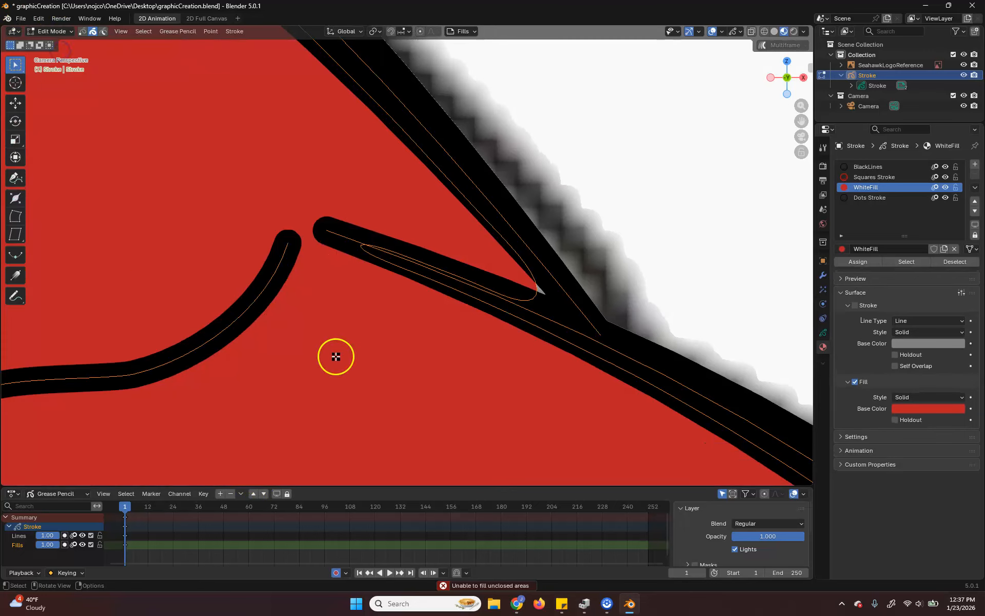
left_click(330, 230)
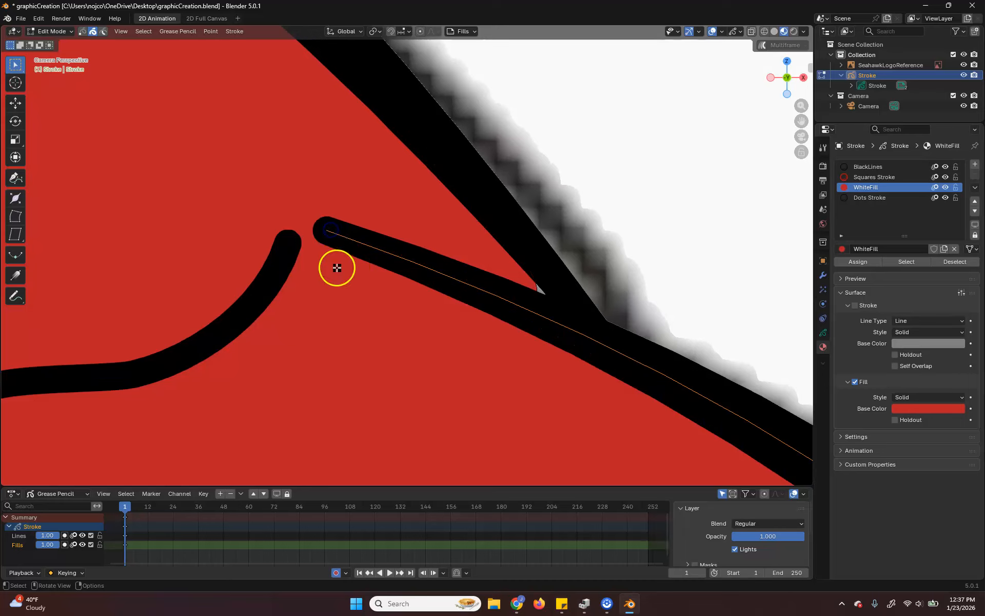
left_click(822, 332)
left_click(874, 200)
left_click(941, 211)
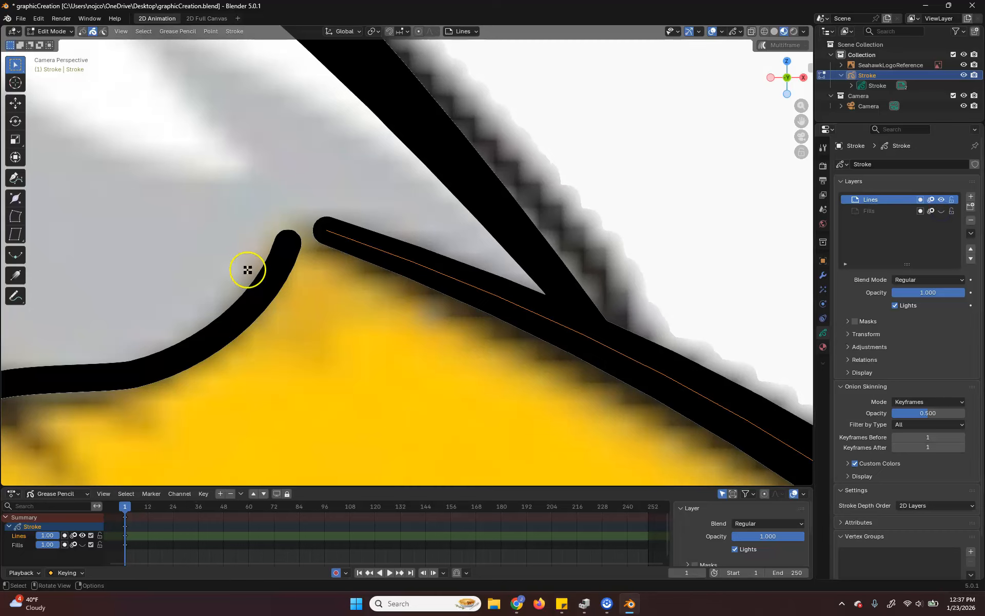
left_click(82, 31)
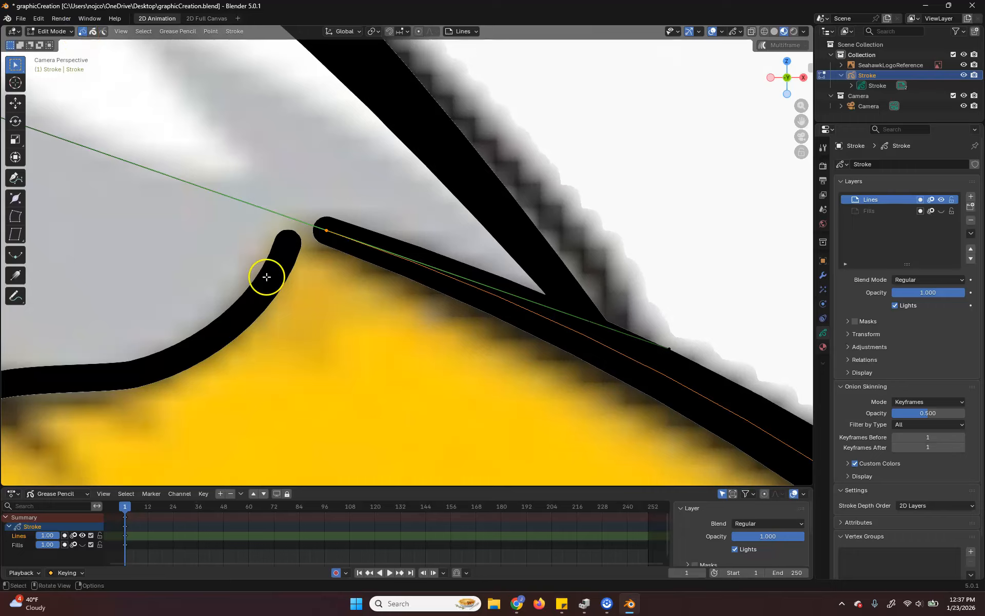
Step: Try to bridge the gap between the two line ends at the beak's top by making the strokes cyclic, and undo it
left_click(286, 233, "shift")
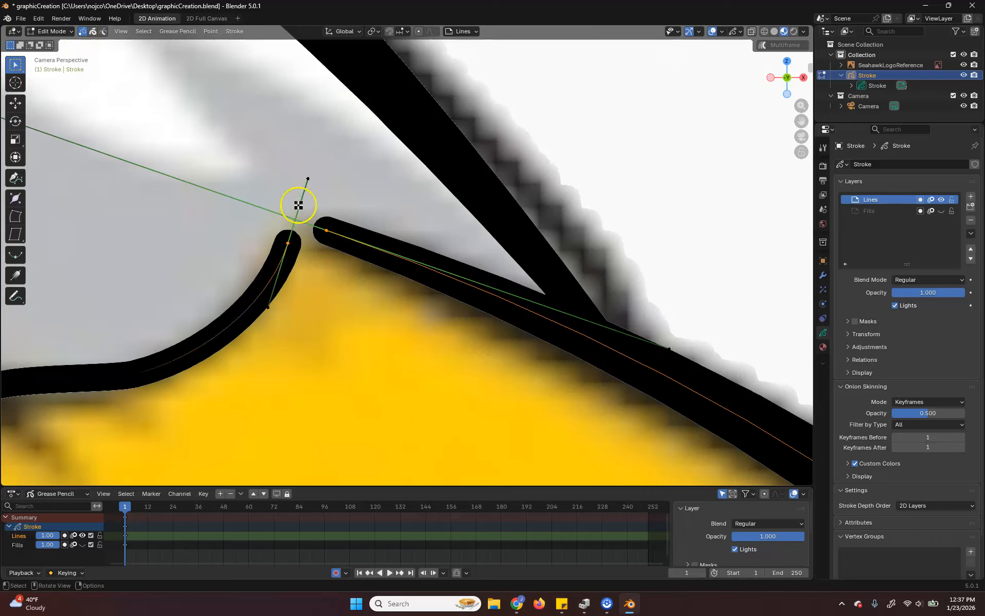
key("alt+c")
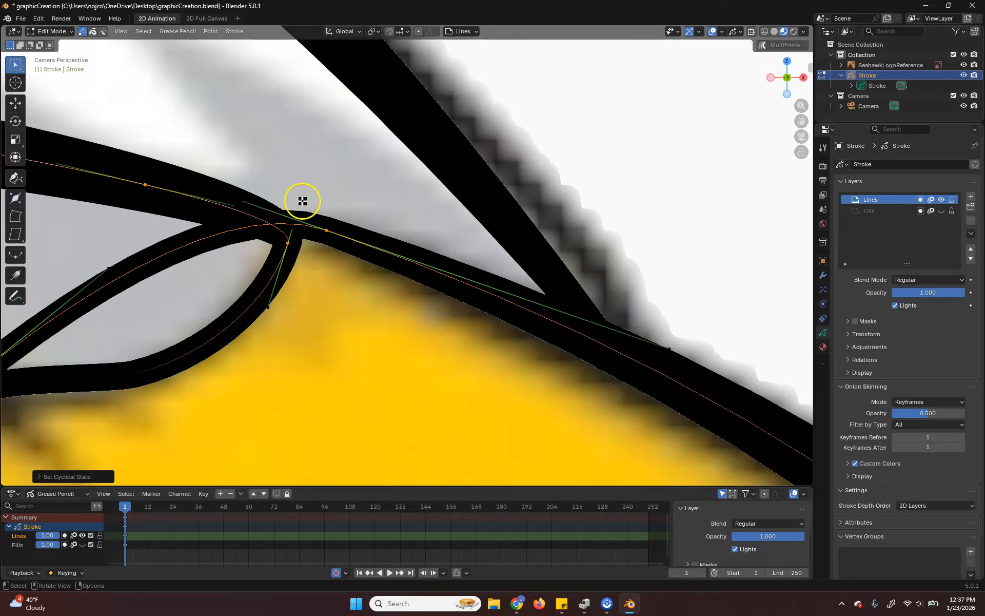
key("ctrl+z")
left_click(294, 176)
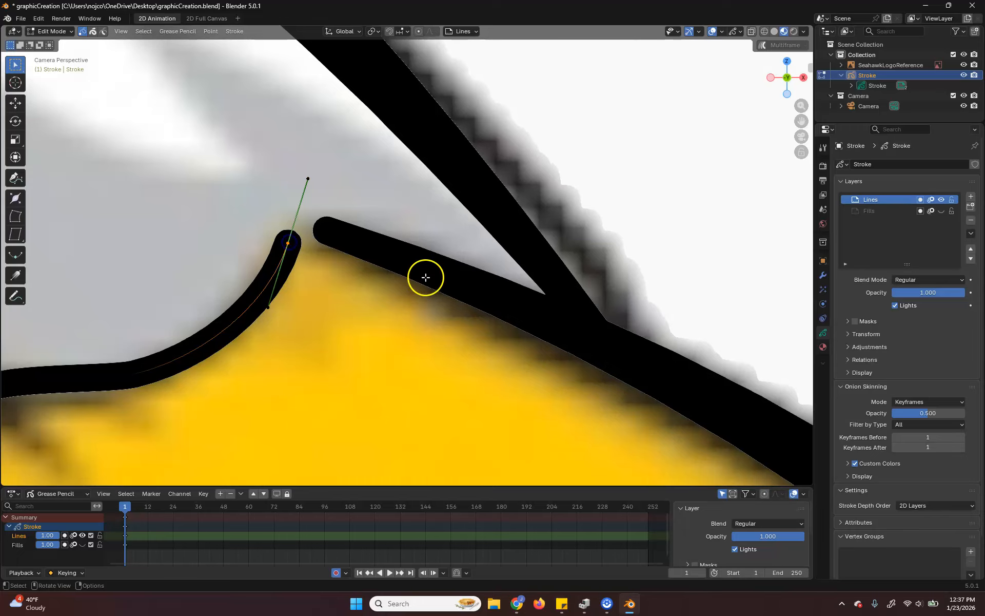
Step: Move the end point of the beak's top line onto the tip of the neighbouring curved line to close the gap
scroll(418, 278, "down", 10)
scroll(375, 294, "up", 10)
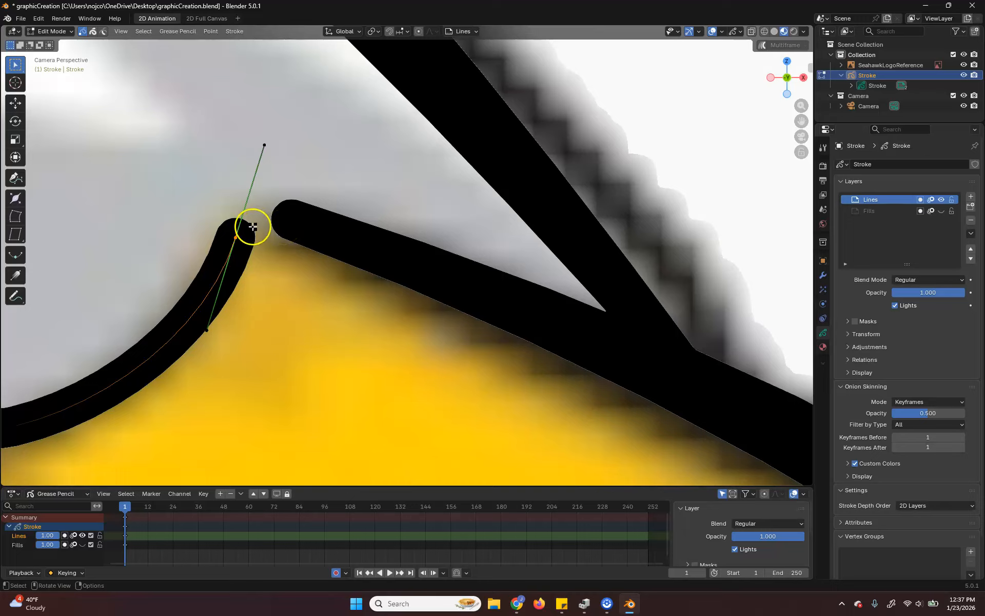
left_click(305, 222)
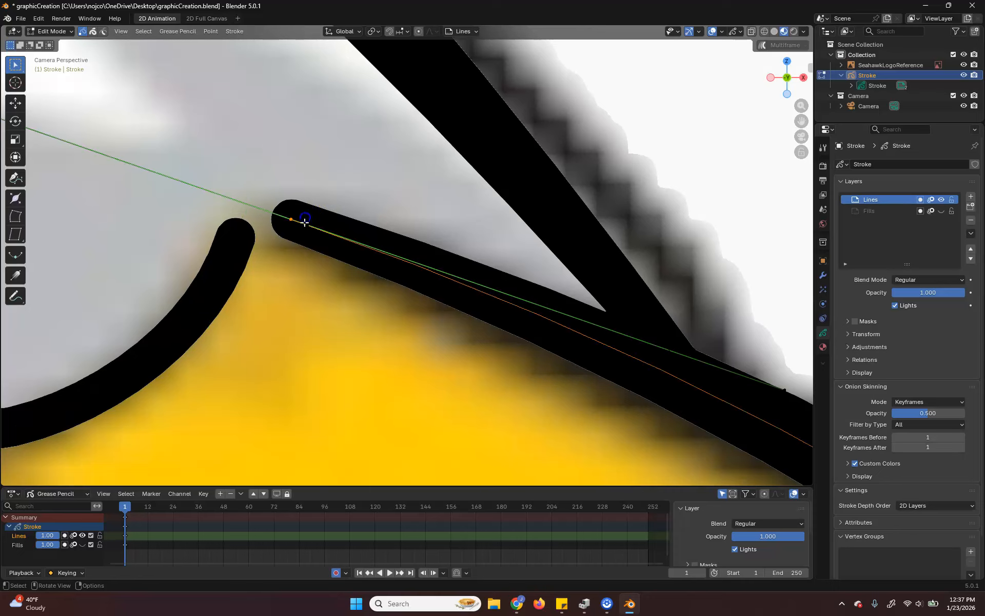
left_click_drag(293, 219, 220, 234)
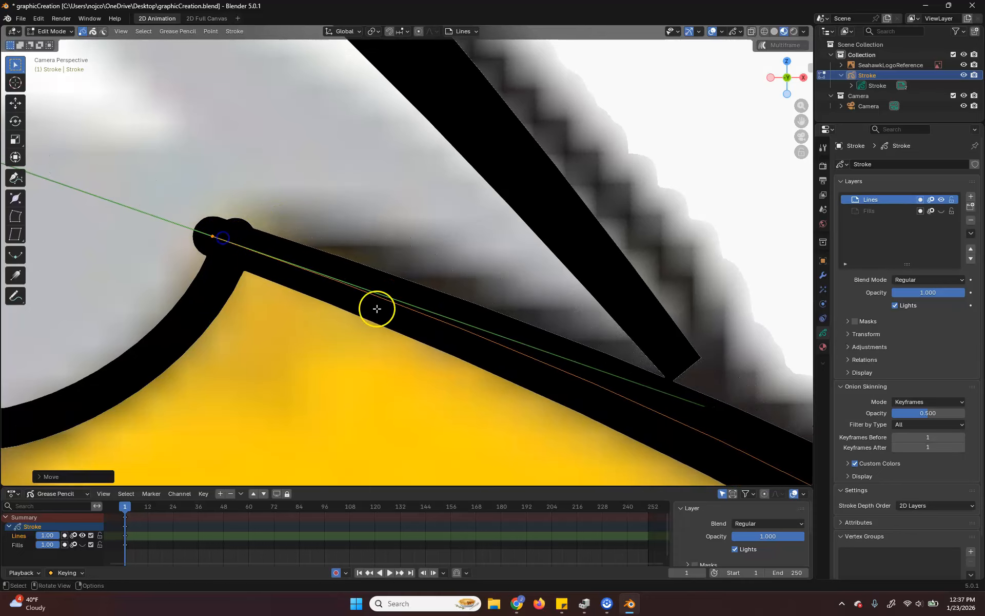
Step: Adjust the end point's curve handle so the beak's top line meets the crown outline, and nudge the point onto the curved line's tip
scroll(430, 293, "down", 2)
scroll(430, 292, "down", 1)
scroll(577, 330, "down", 4)
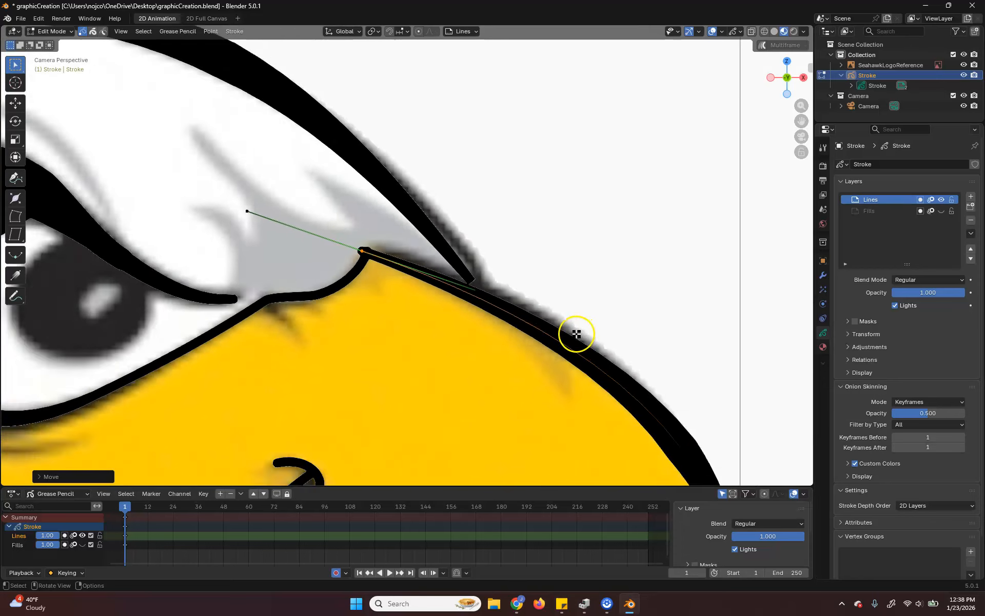
scroll(569, 338, "up", 5)
scroll(102, 215, "down", 1)
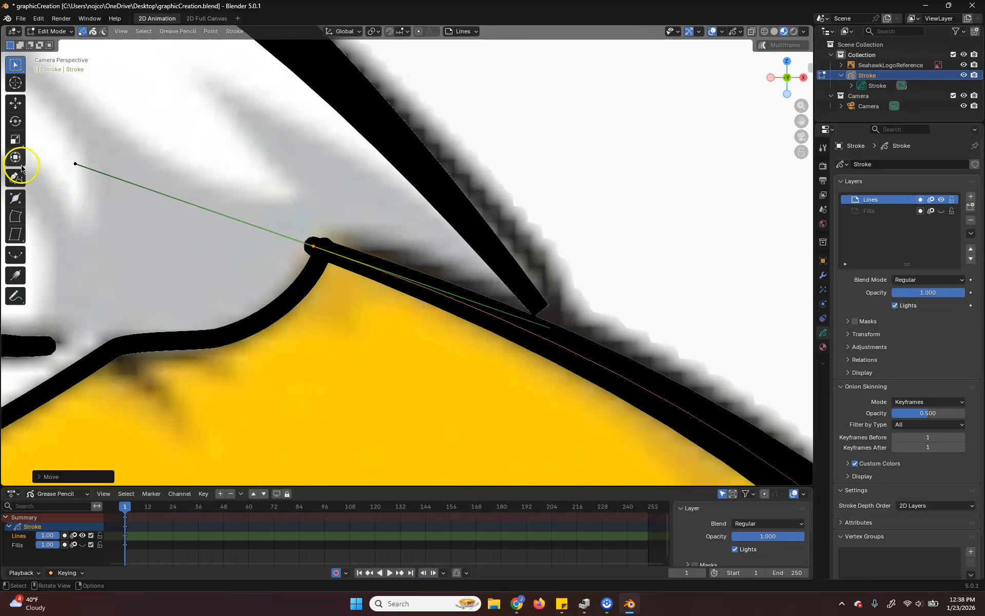
left_click(76, 164)
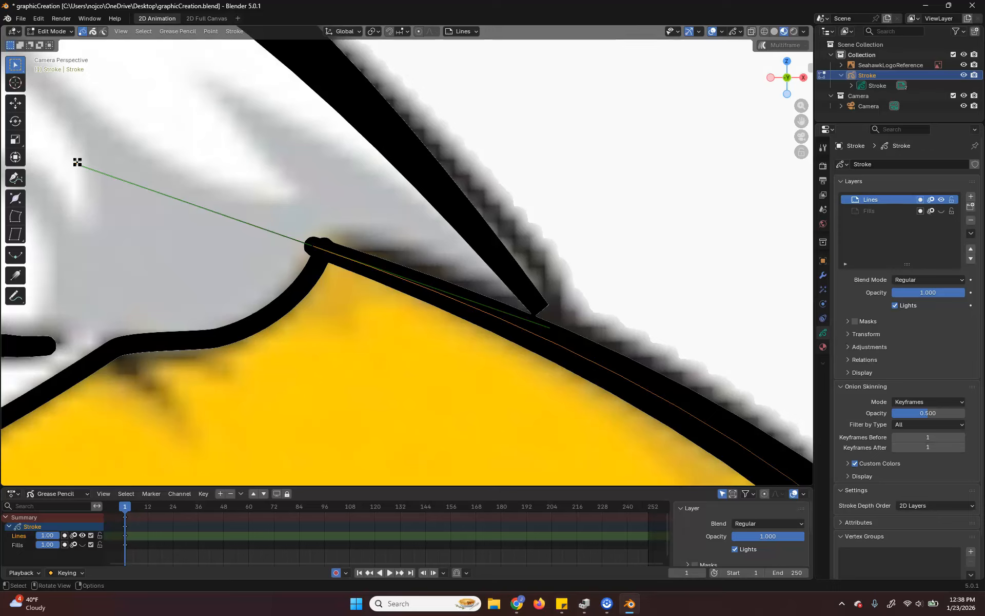
left_click_drag(76, 162, 61, 194)
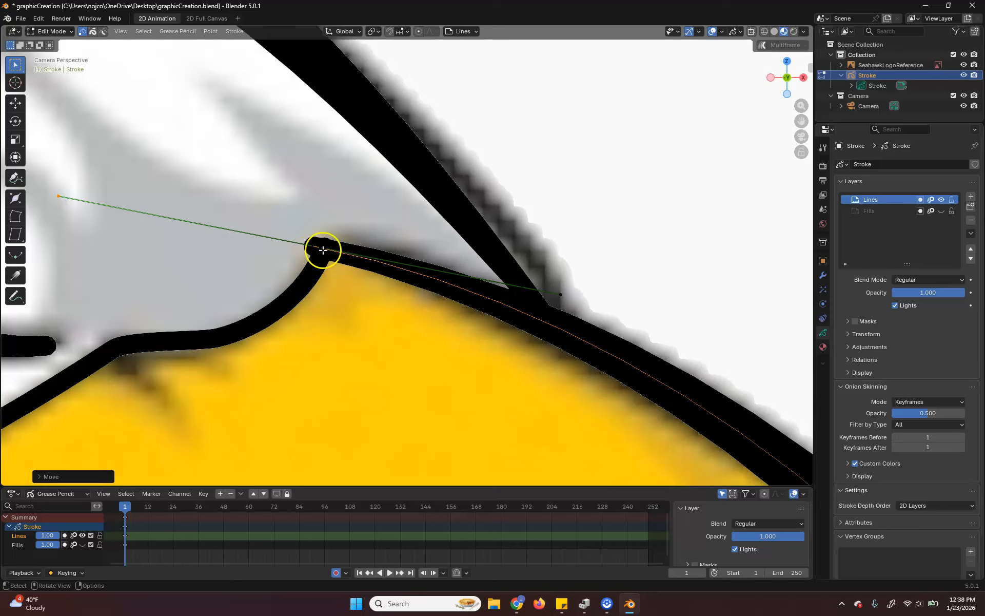
mouse_move(324, 251)
left_mouse_down()
mouse_move(337, 253)
mouse_move(317, 255)
mouse_move(329, 259)
left_mouse_up()
left_click(309, 240)
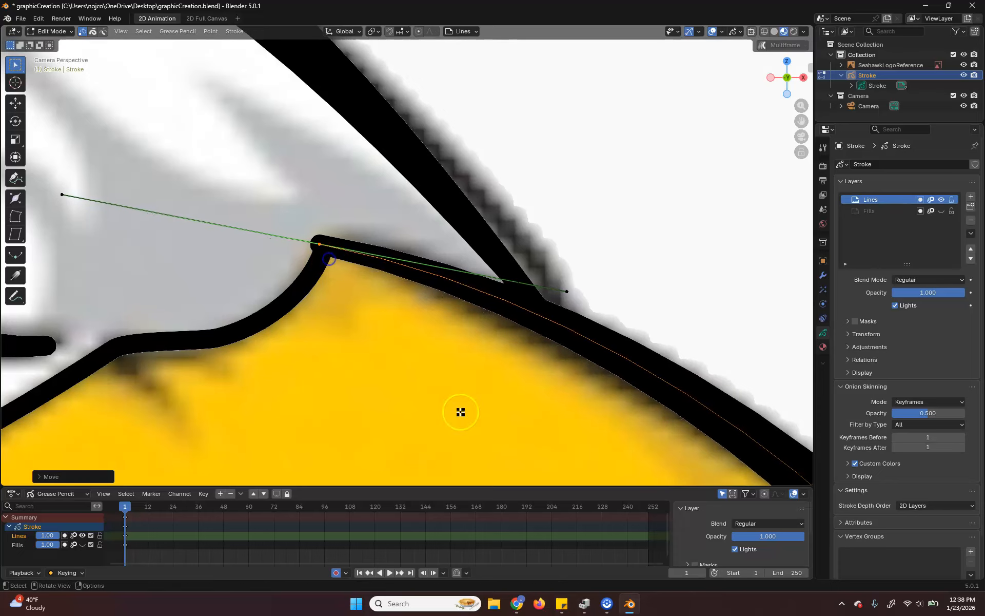
scroll(460, 412, "down", 6)
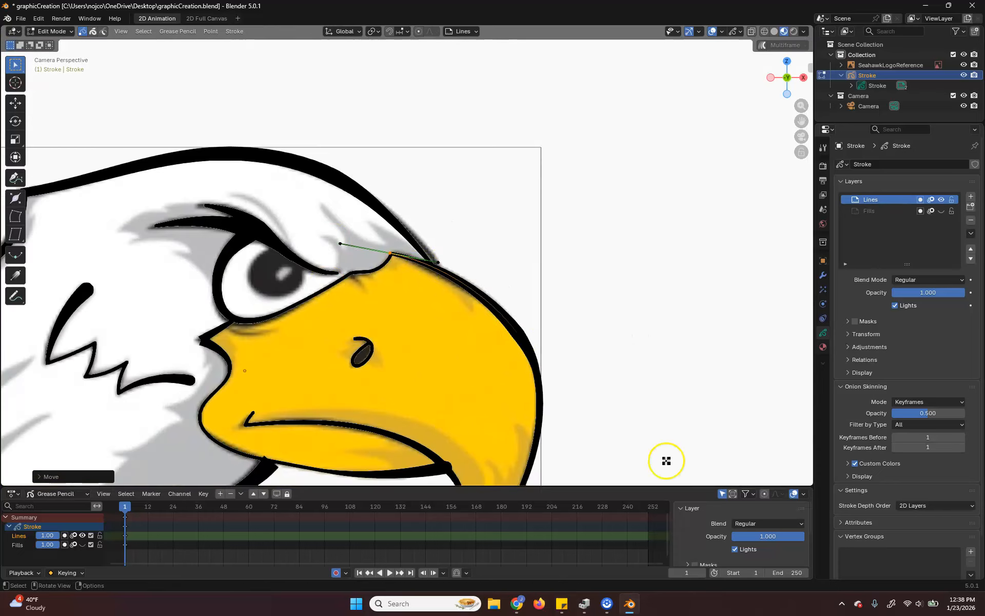
Step: Show the Fills layer again and make it the active layer
left_click(940, 212)
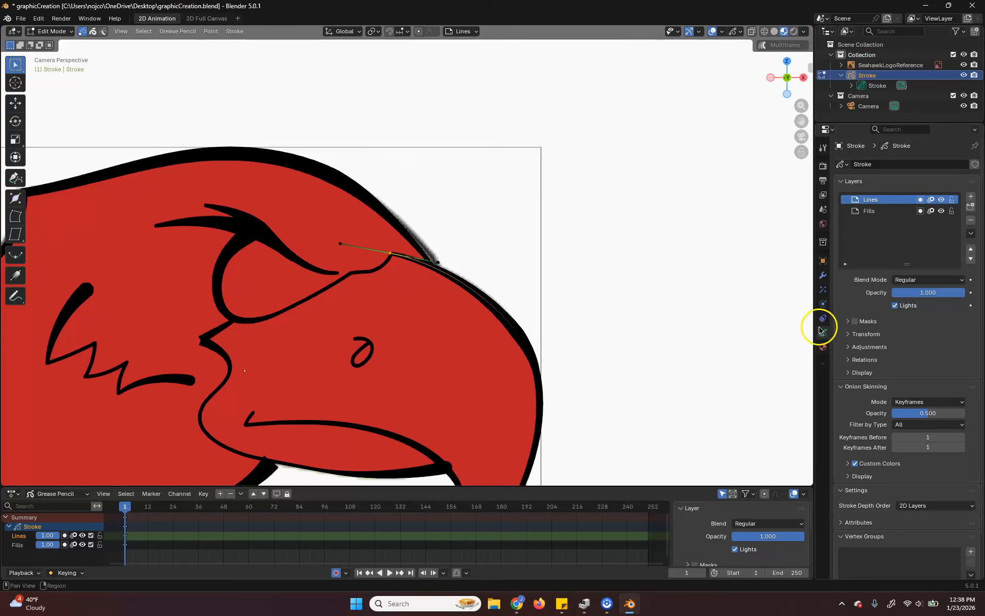
left_click(872, 210)
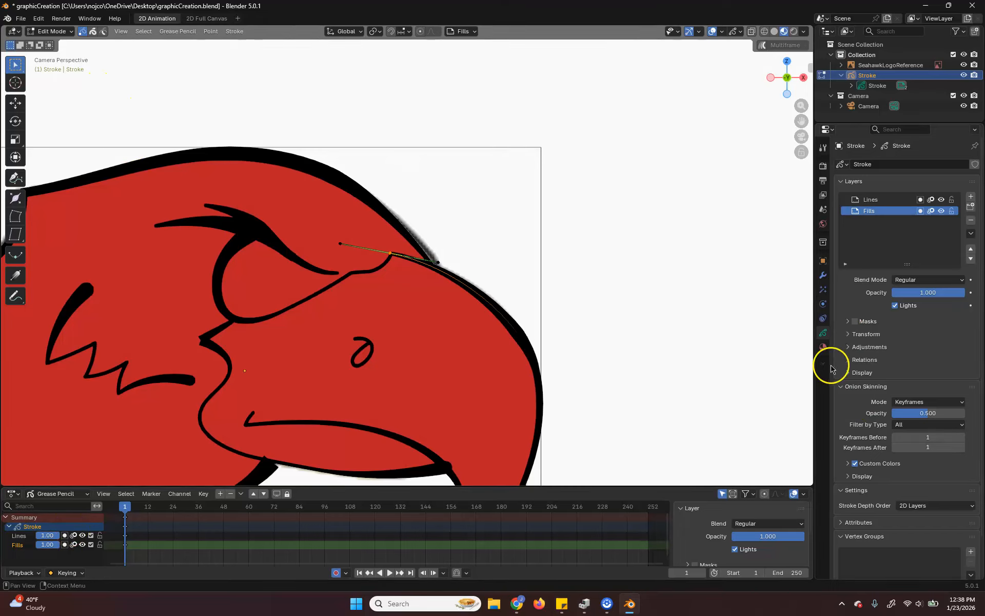
Step: Add a new material in its own slot and name it YellowFill
left_click(823, 347)
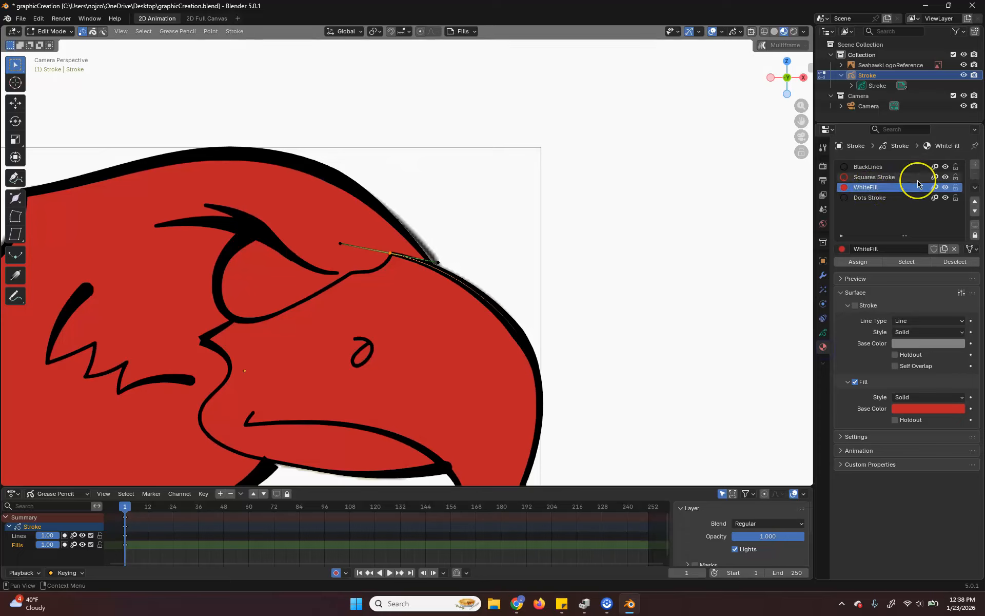
left_click(975, 165)
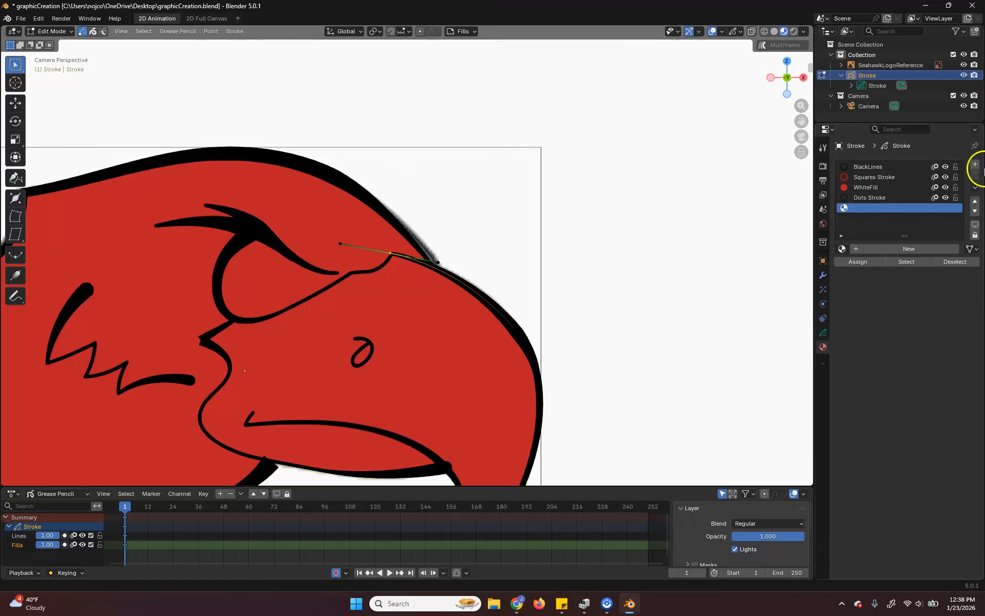
left_click(904, 249)
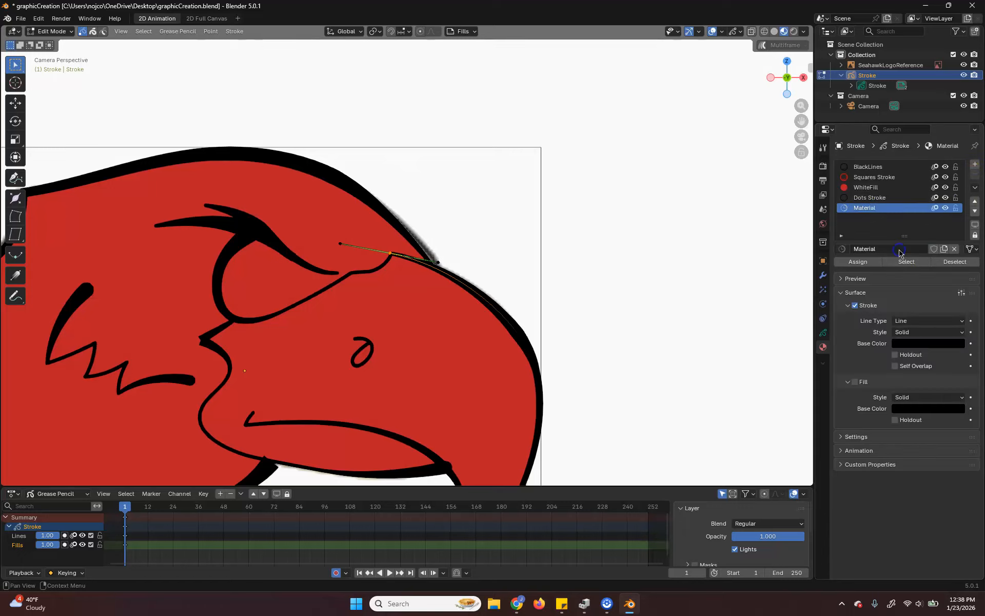
double_click(865, 208)
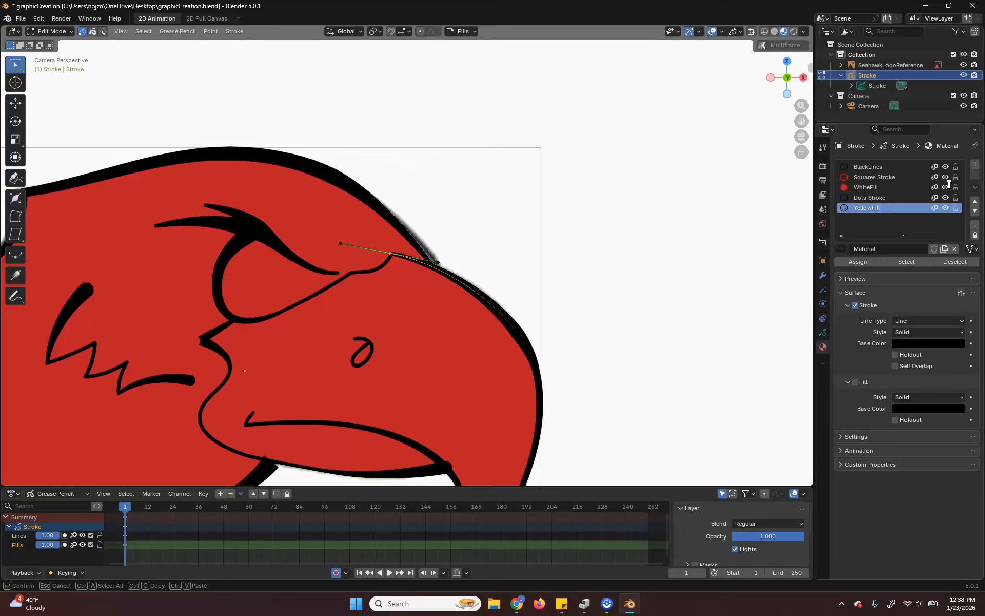
key("Return")
Step: Enable Fill and disable Stroke on the YellowFill material, and set its fill base color to golden yellow
left_click(855, 382)
left_click(854, 305)
left_click(928, 408)
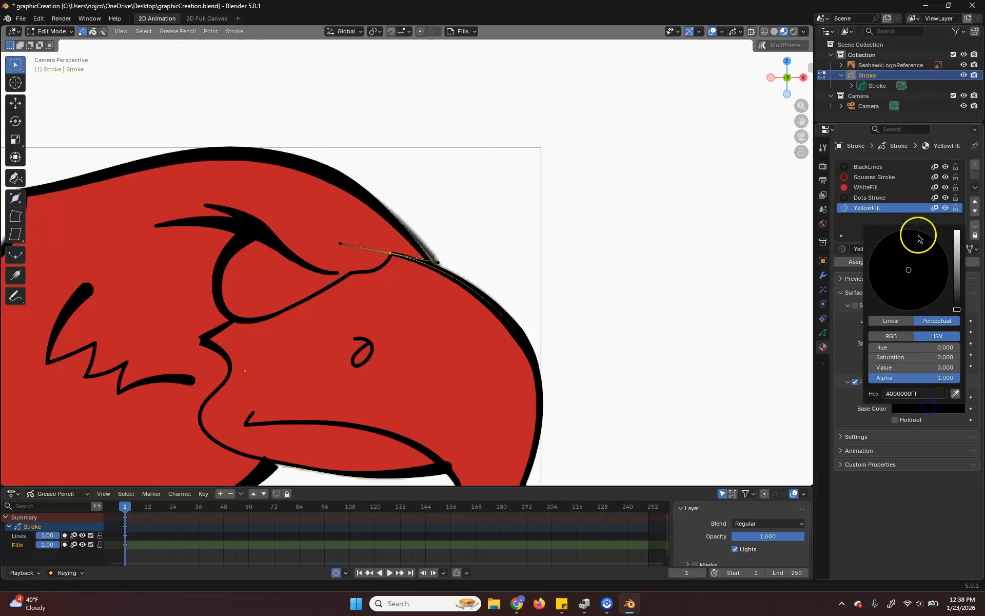
left_click_drag(957, 298, 957, 230)
left_click_drag(888, 287, 881, 293)
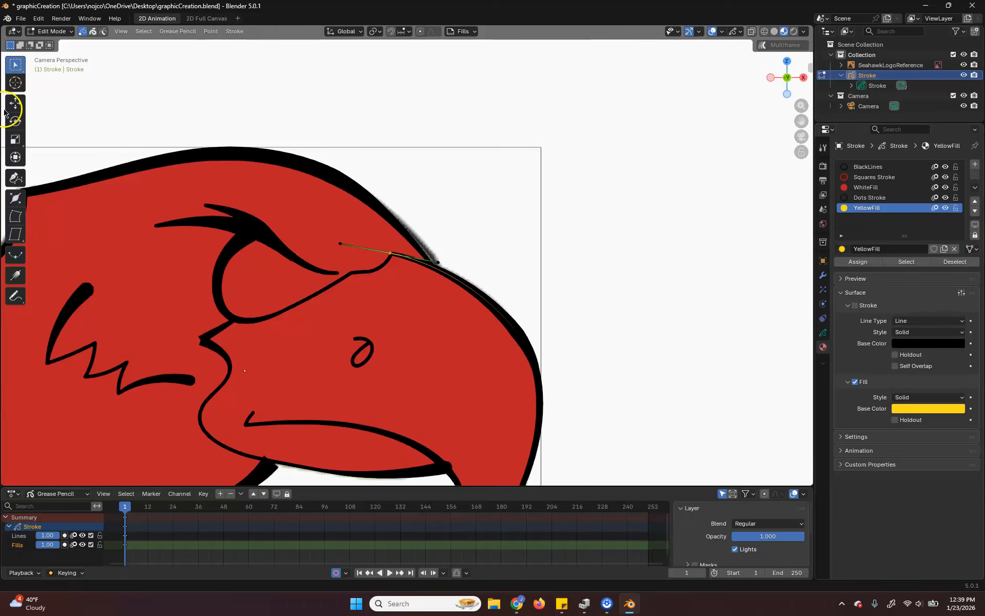
Step: Return to Draw Mode with the YellowFill material active for the Fill tool
left_click(56, 31)
left_click(56, 78)
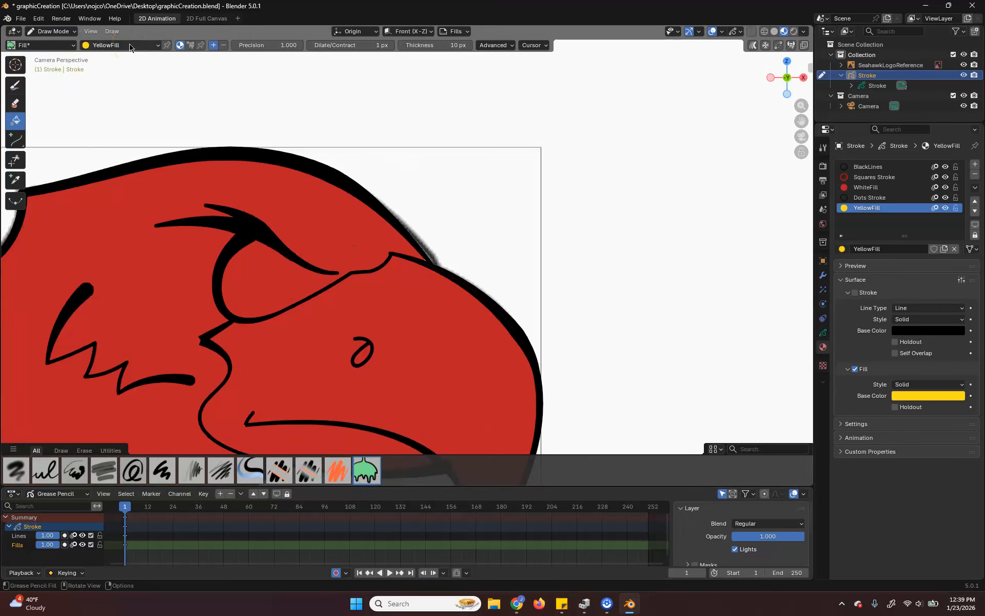
Step: Fill the eagle's beak region with the YellowFill material on the Fills layer
left_click(453, 374)
scroll(435, 403, "down", 3)
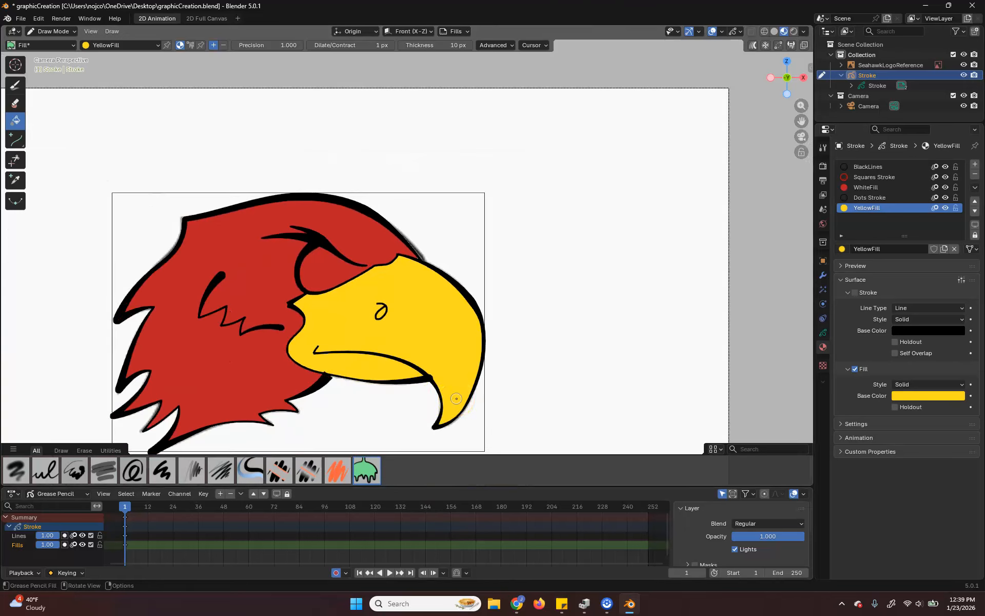
scroll(442, 316, "up", 8)
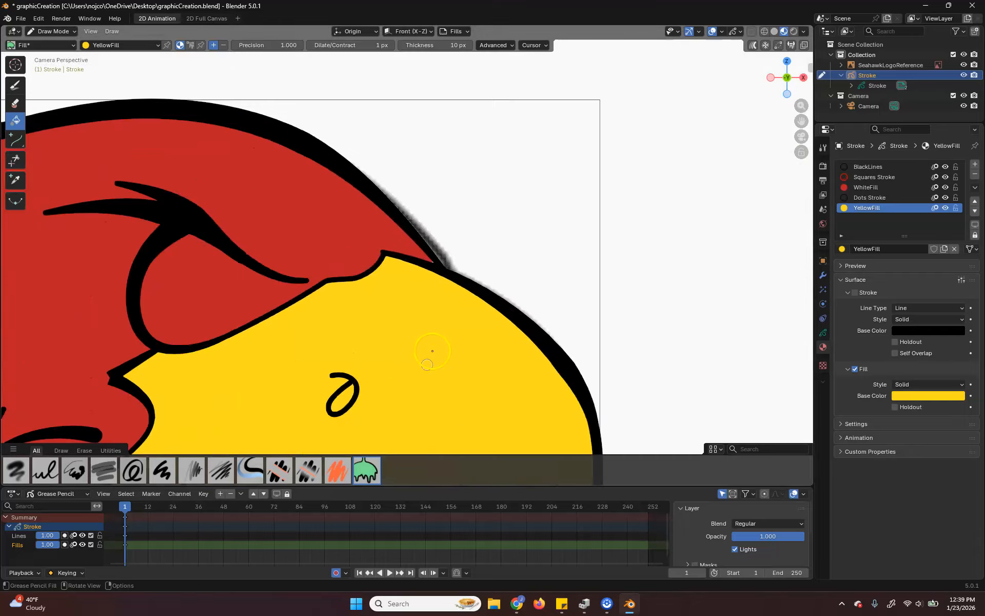
middle_click_drag(374, 388, 433, 228, "shift")
scroll(429, 246, "up", 5)
middle_click_drag(390, 351, 472, 230, "shift")
scroll(415, 292, "down", 10)
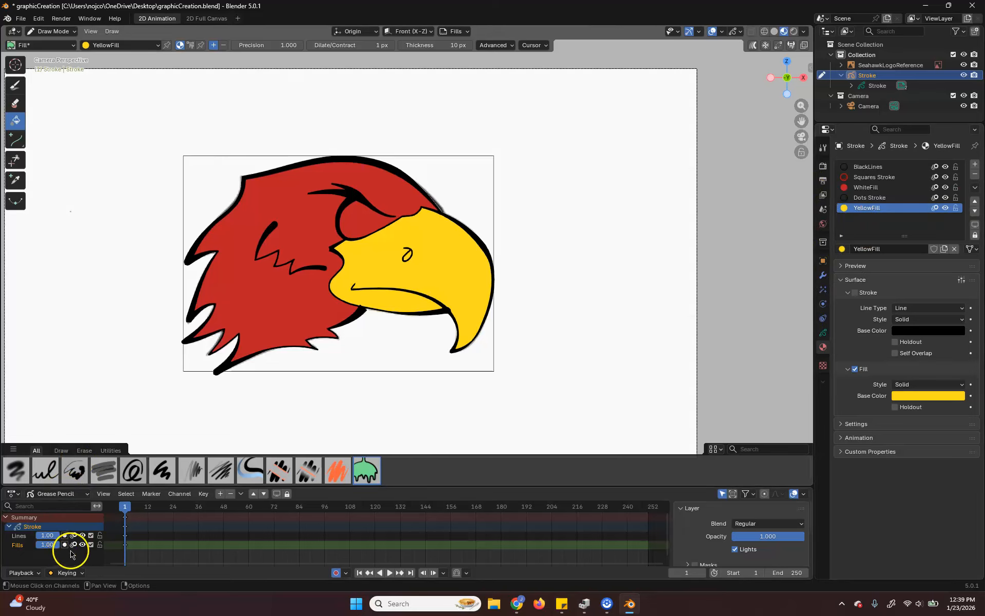
Step: Hide the Fills layer to compare the beak and nostril with the reference image, and show the layer again
left_click(82, 544)
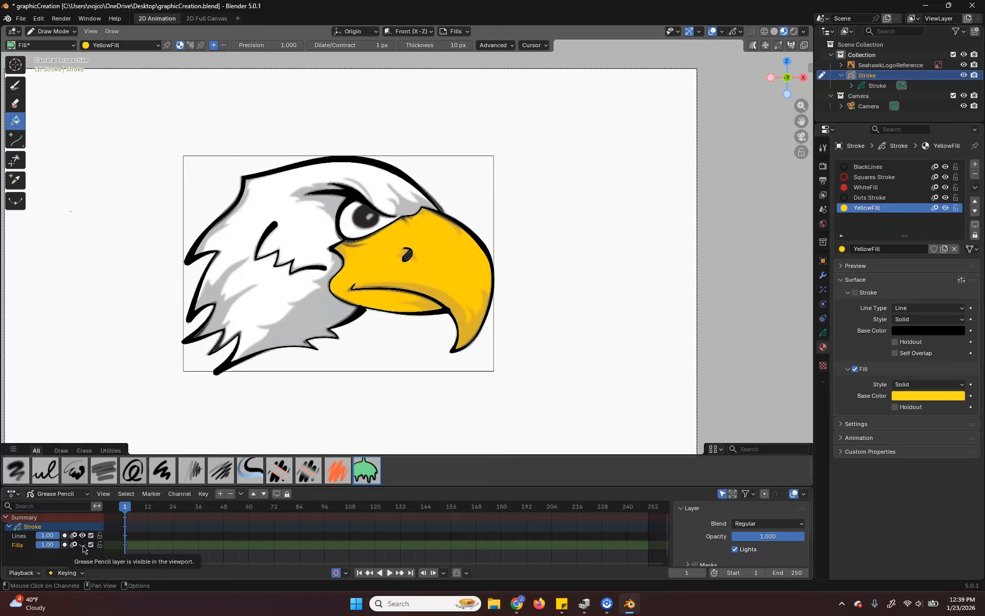
left_click(83, 544)
scroll(453, 265, "up", 6)
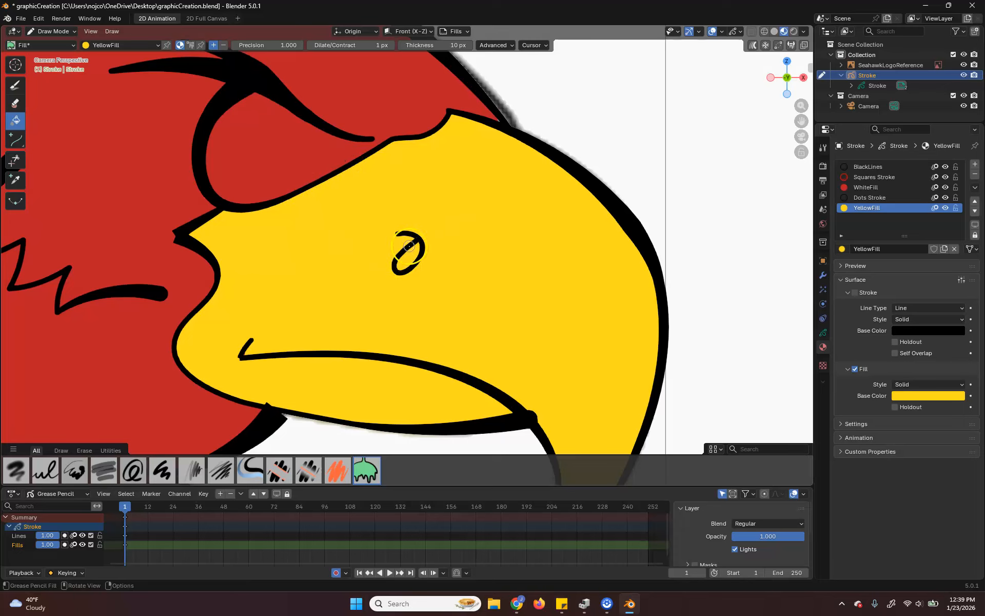
scroll(428, 248, "down", 3)
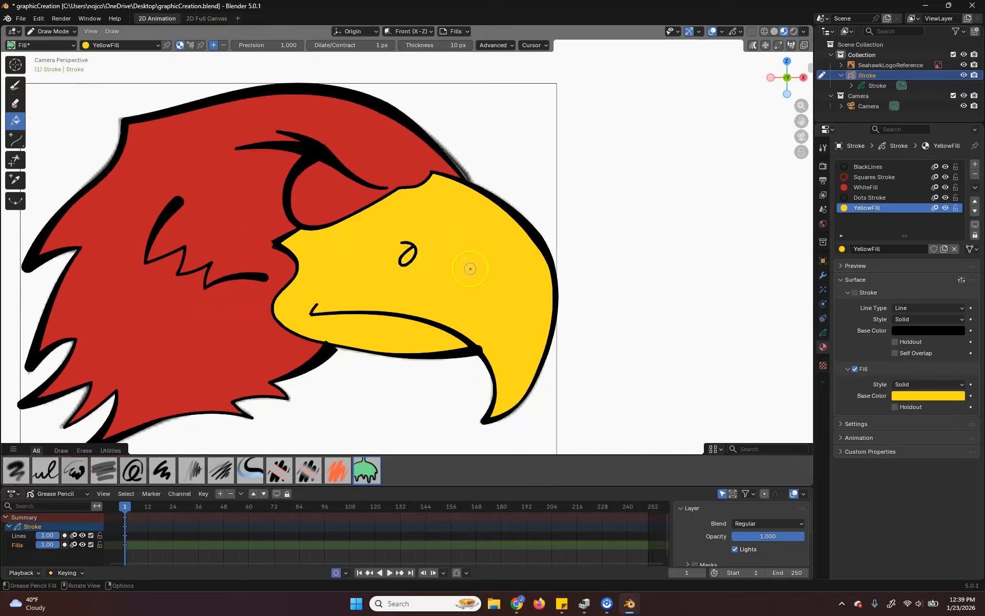
Step: Change the WhiteFill material's fill base color to a warm off-white with hue 0.171, saturation about 0.07 and value 0.924
left_click(870, 188)
left_click(942, 400)
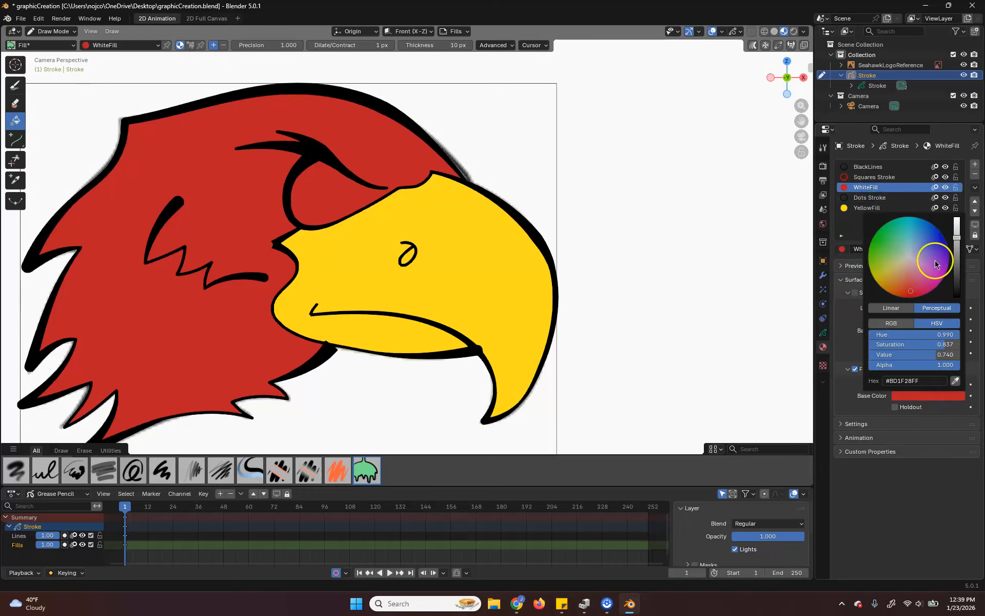
left_click_drag(958, 242, 958, 227)
left_click_drag(943, 287, 908, 259)
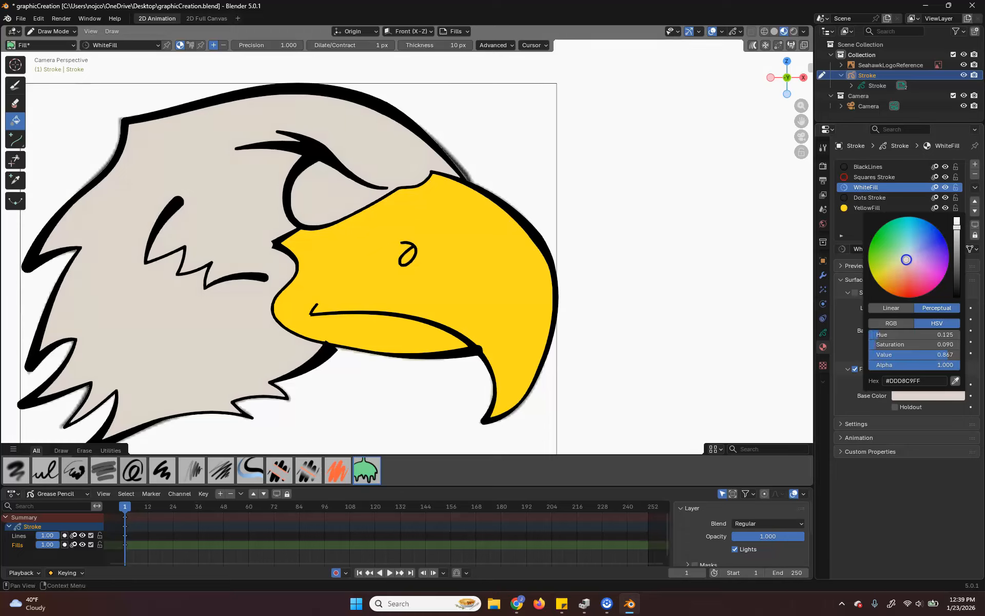
left_click_drag(905, 259, 903, 262)
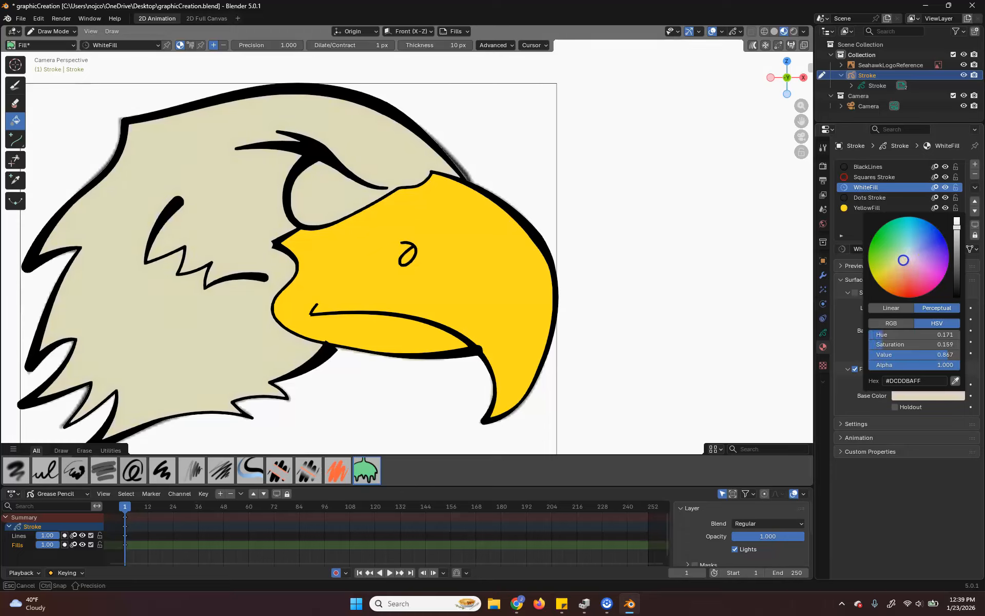
left_click_drag(956, 227, 957, 222)
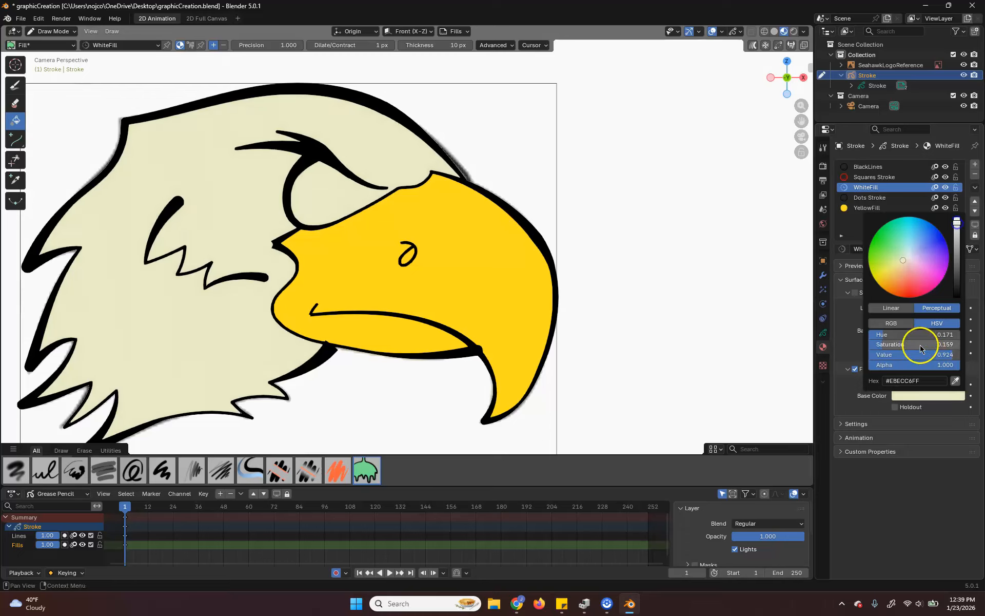
left_click_drag(880, 345, 876, 344)
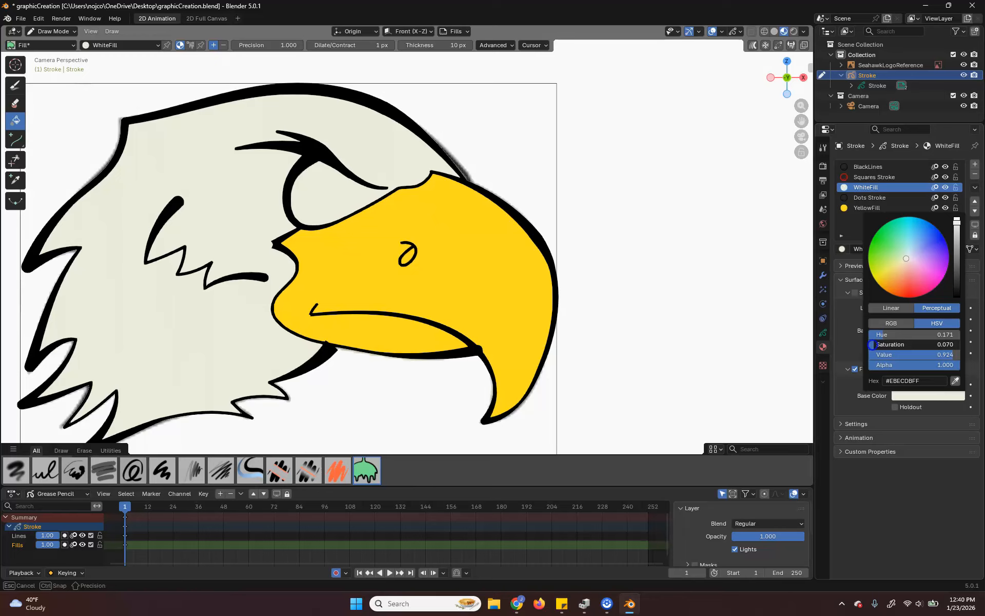
left_click_drag(872, 345, 872, 345)
scroll(688, 297, "down", 5)
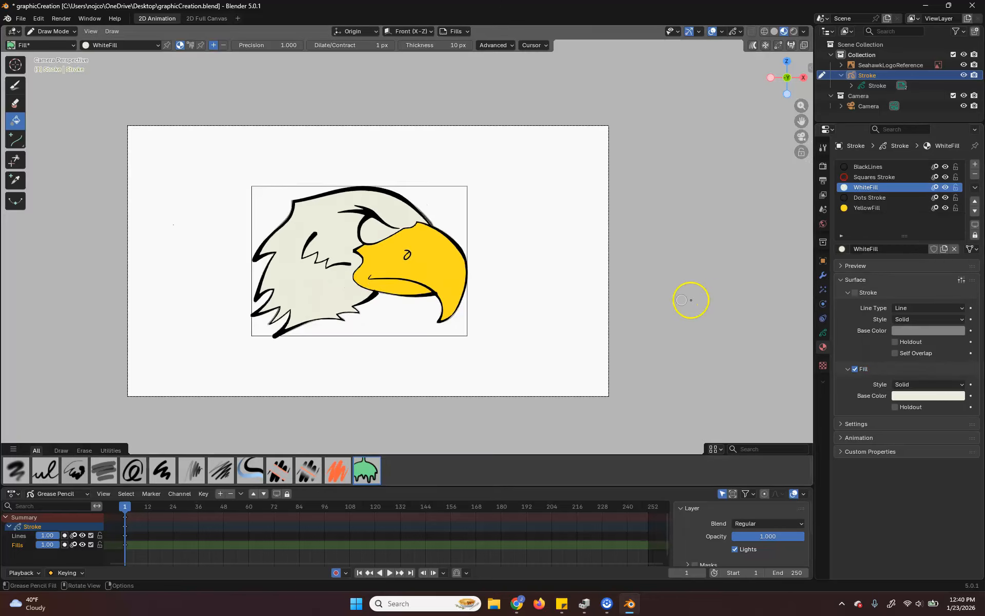
Step: Hide the Fills layer to examine the eye and shading in the reference image
scroll(653, 312, "up", 3)
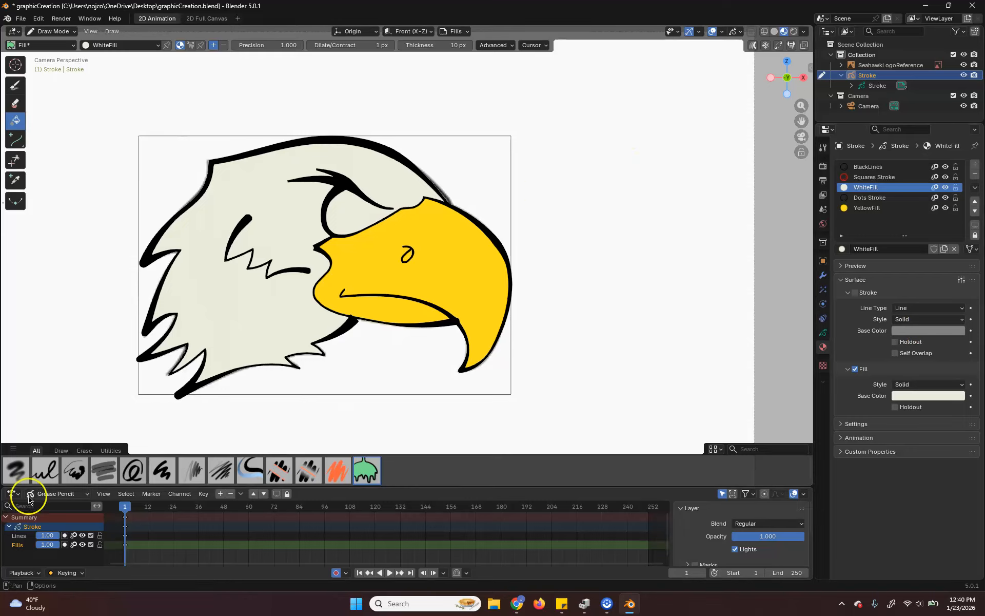
left_click(82, 545)
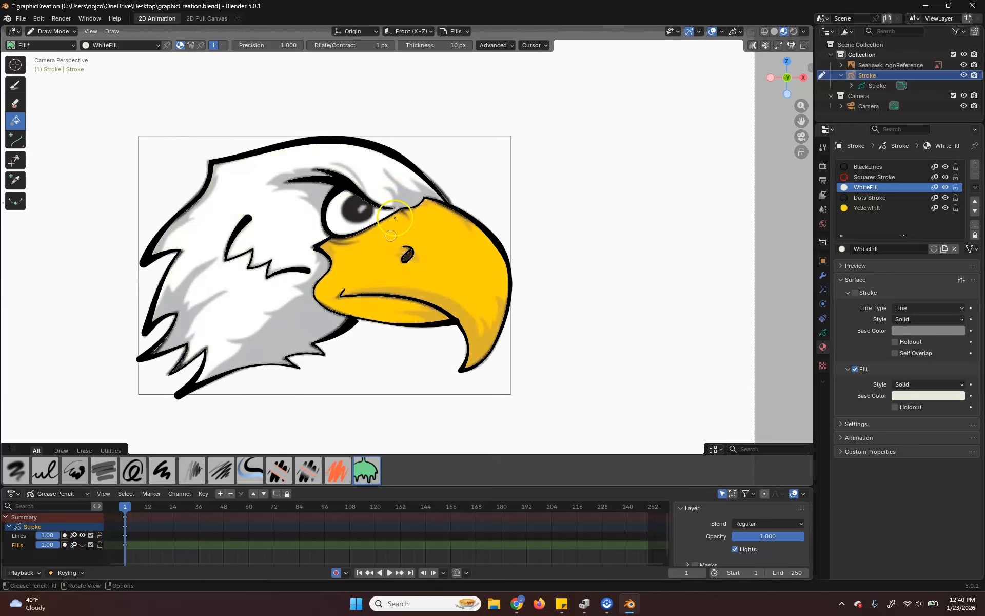